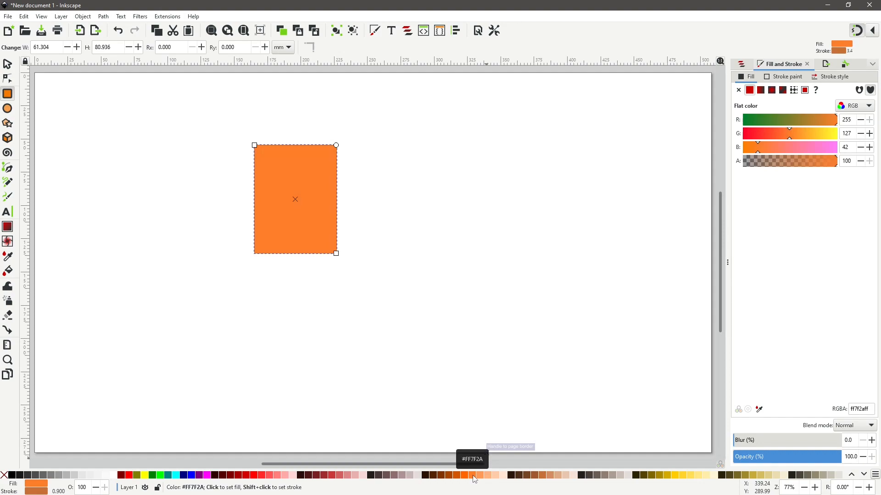
- Set the rectangle's fill to light orange #FFB380 and its stroke colour to dark gray #4D4D4D
left_click(486, 476)
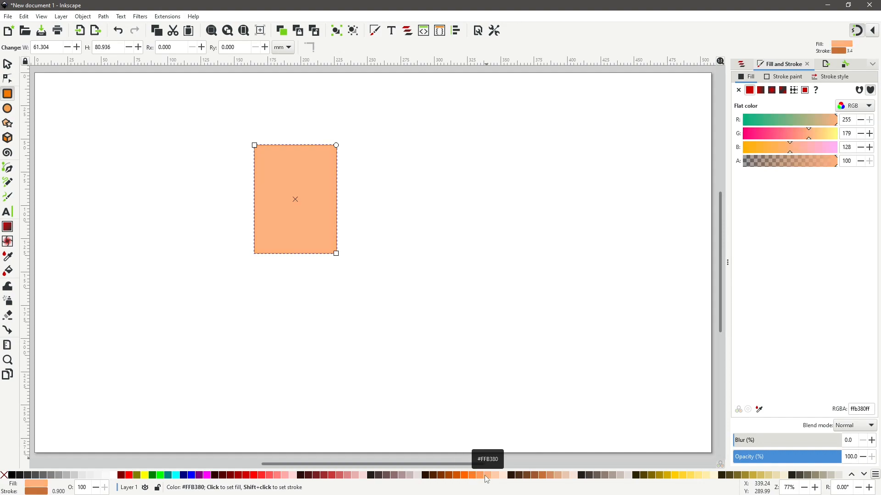
left_click(555, 476)
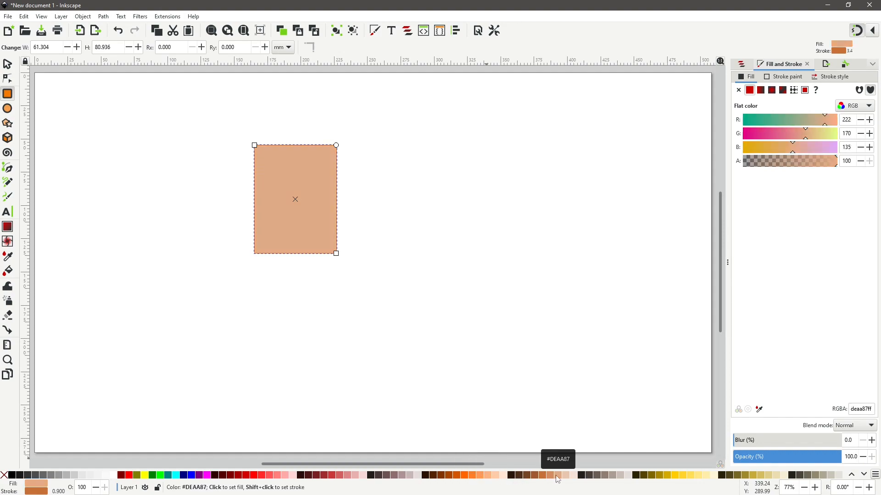
left_click(487, 476)
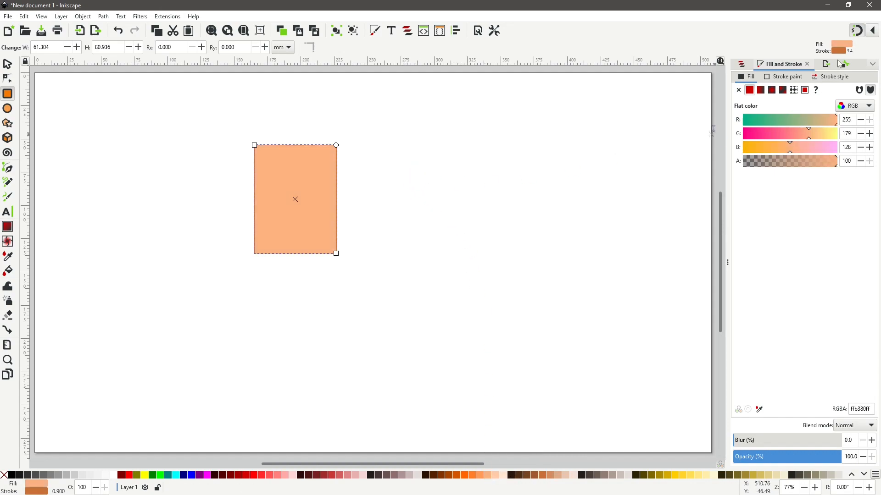
left_click(784, 77)
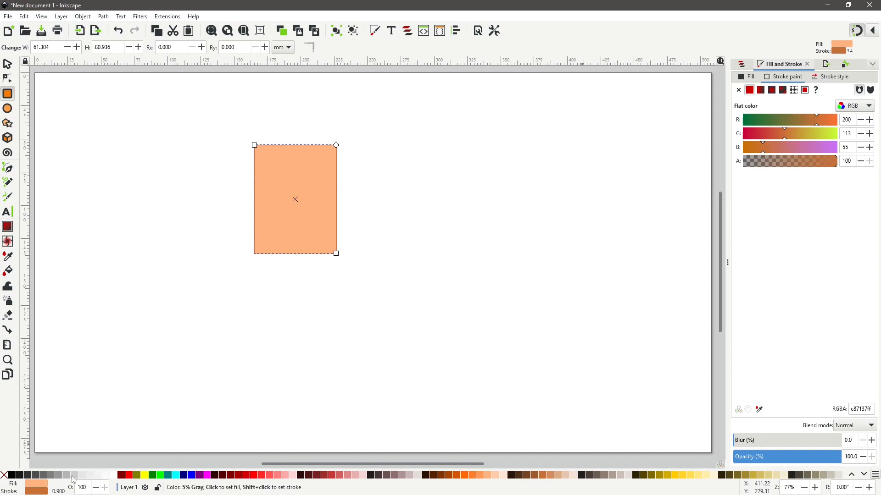
left_click(38, 479, "shift")
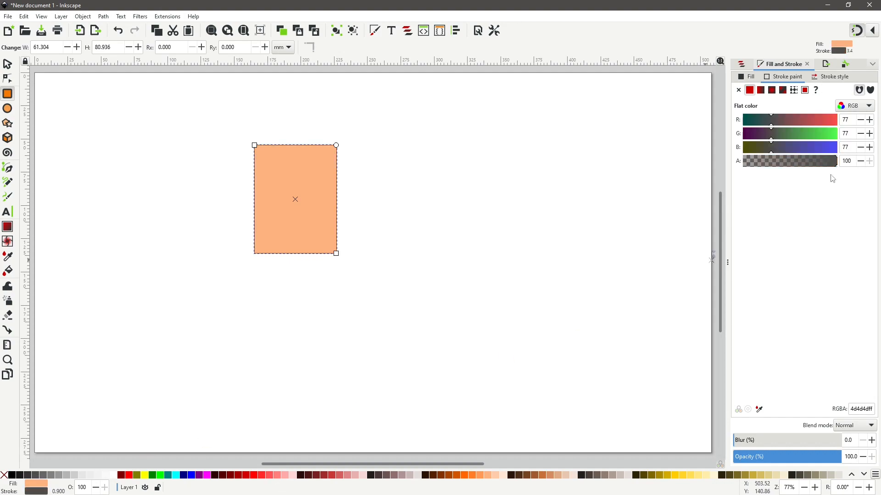
- Set the rectangle's stroke width to 2 mm after trying 3 mm and 1 mm
left_click(832, 77)
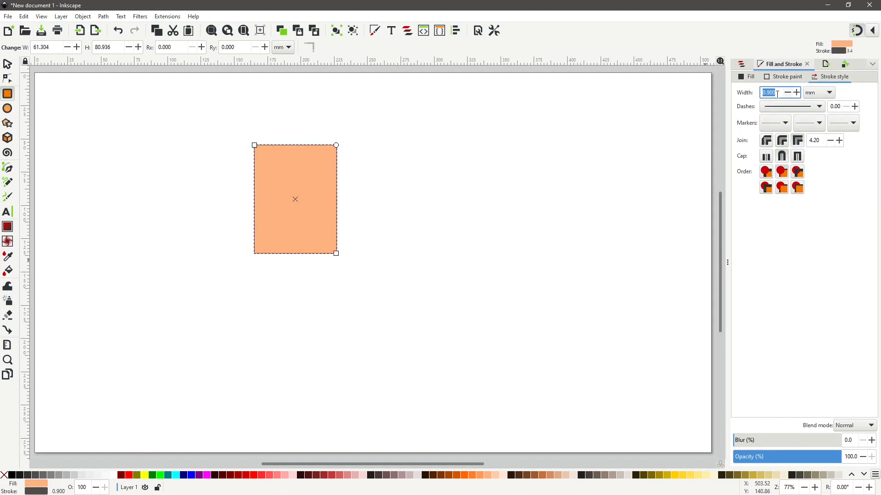
type("3")
key("Return")
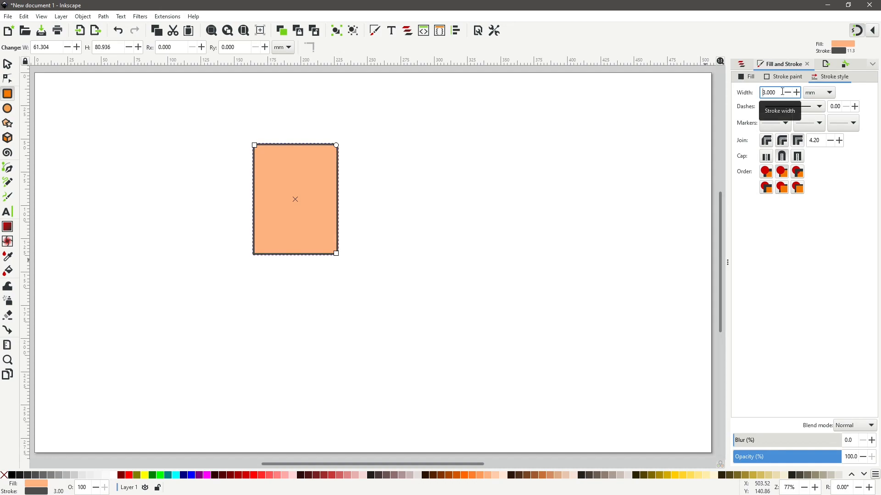
left_click_drag(783, 92, 761, 98)
type("1")
key("Return")
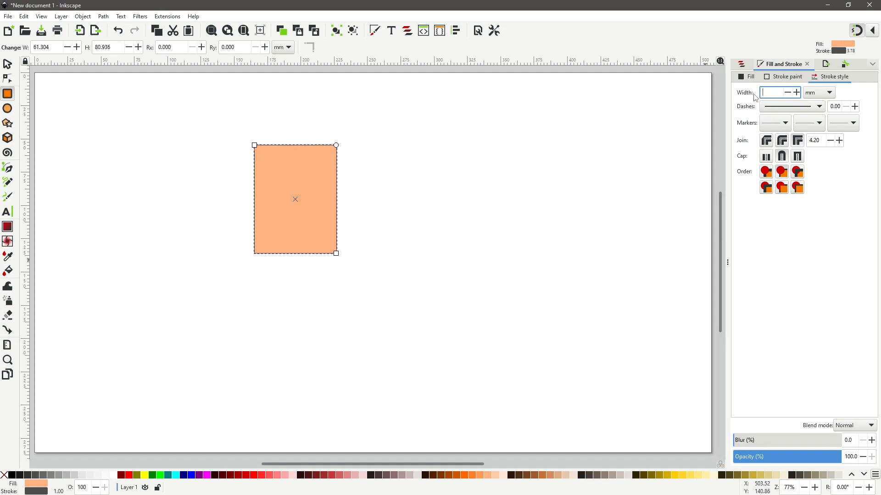
key("Return")
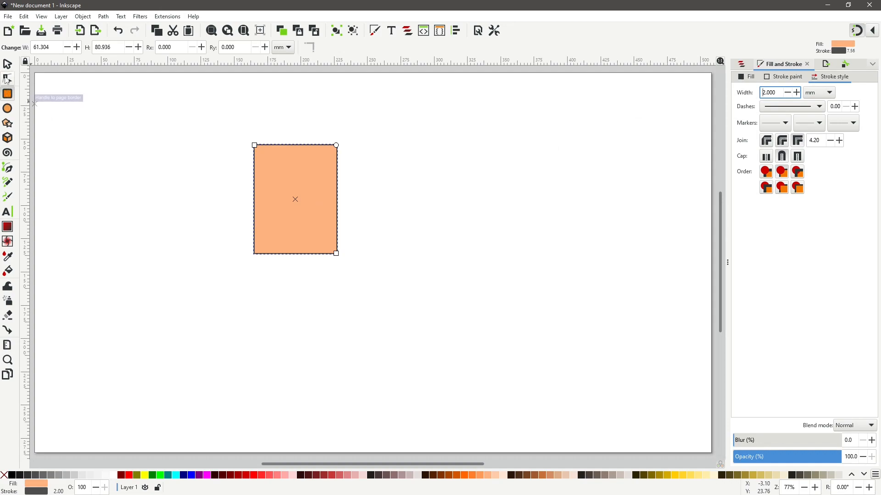
- Round the rectangle's corners fully into a capsule shape and move it to about X 205 mm, Y 62 mm
left_click(8, 79)
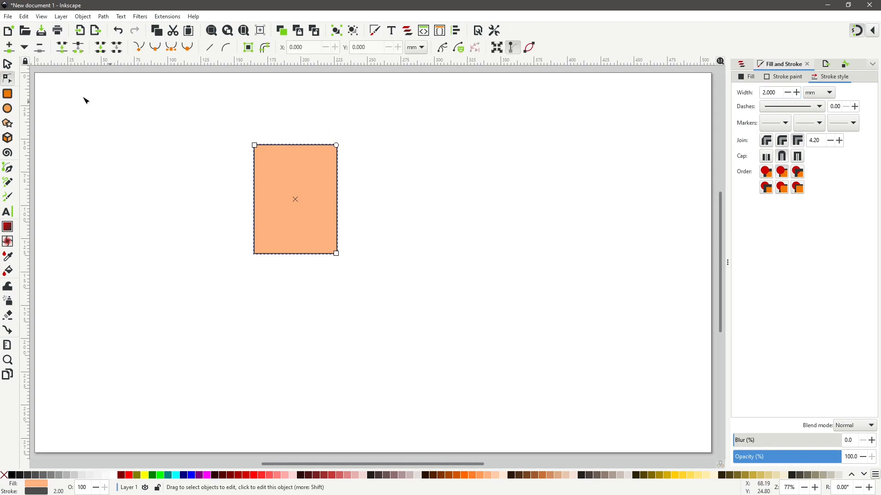
left_click_drag(338, 147, 338, 211)
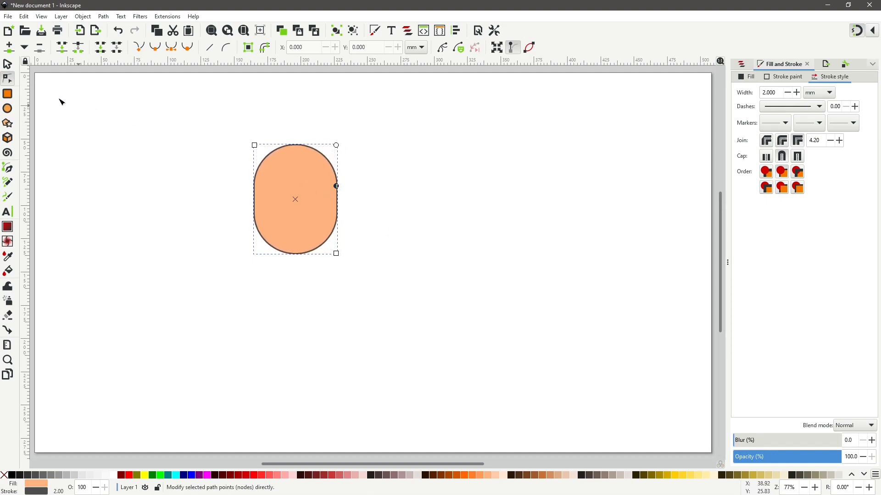
left_click(8, 64)
left_click_drag(290, 199, 345, 210)
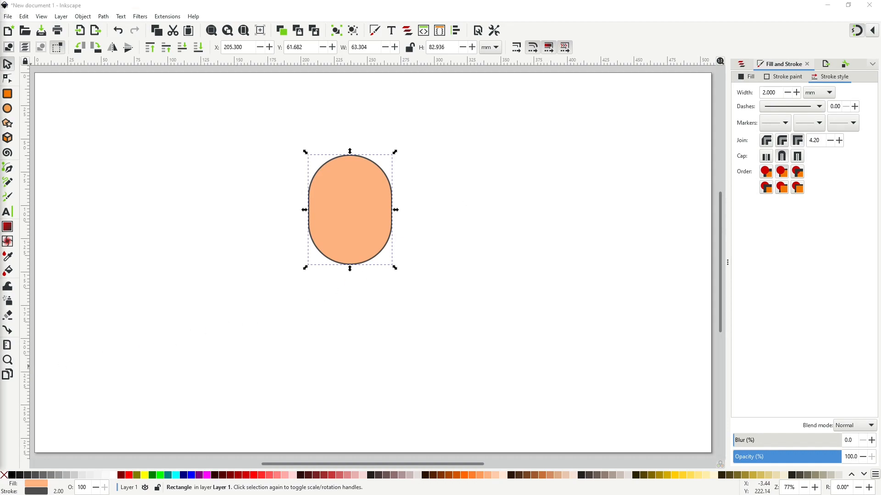
- Change the capsule's stroke colour to orange #FF9955 after comparing several darker orange and brown shades
left_click(786, 78)
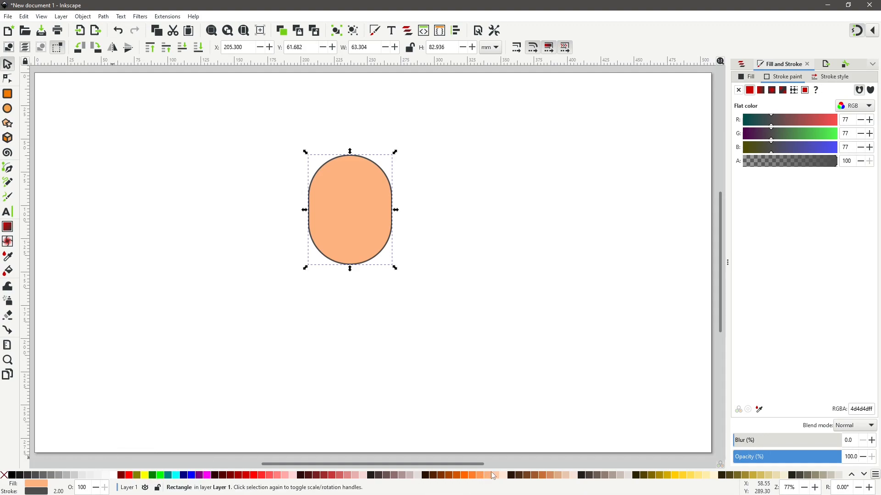
left_click(480, 477, "shift")
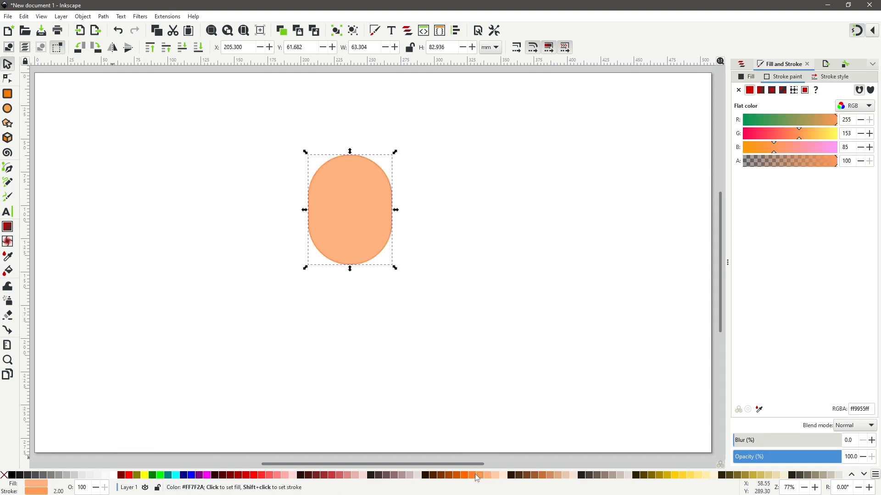
left_click(474, 476, "shift")
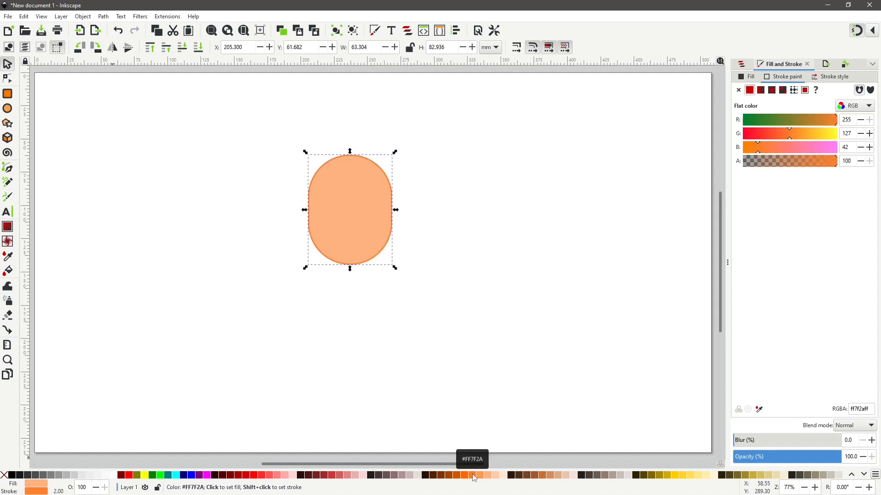
left_click(454, 477, "shift")
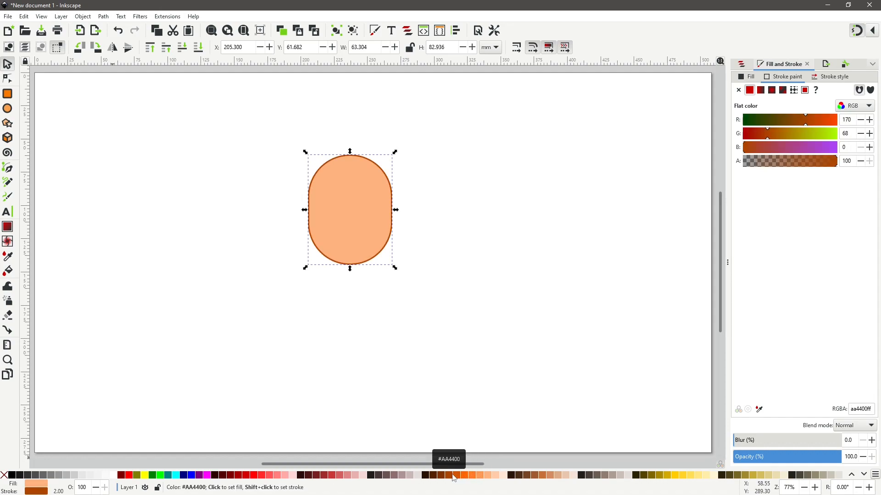
left_click(460, 477, "shift")
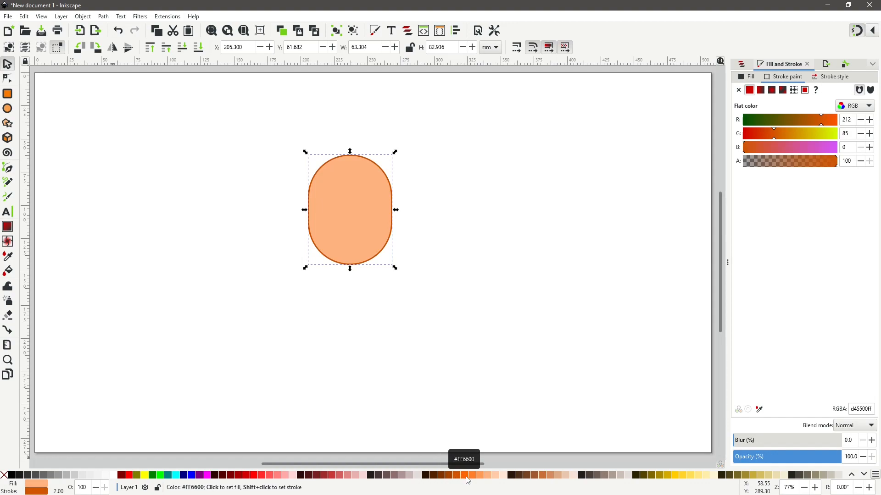
left_click(477, 477, "shift")
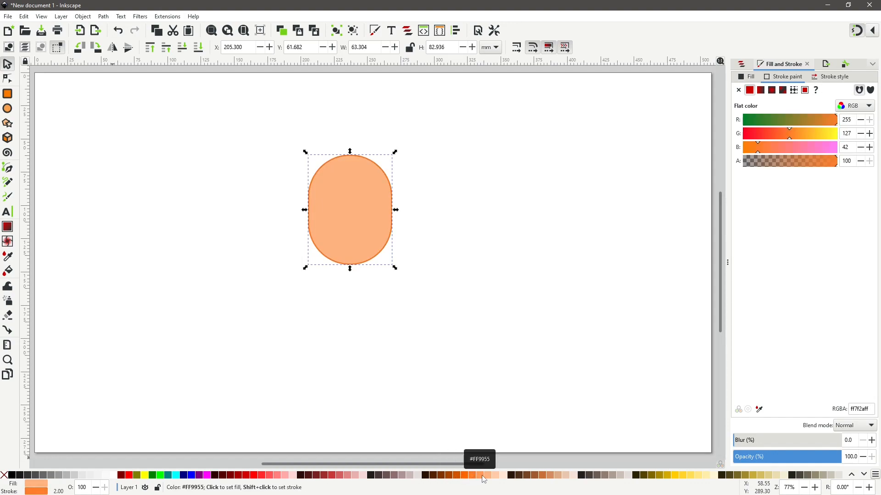
left_click(481, 477, "shift")
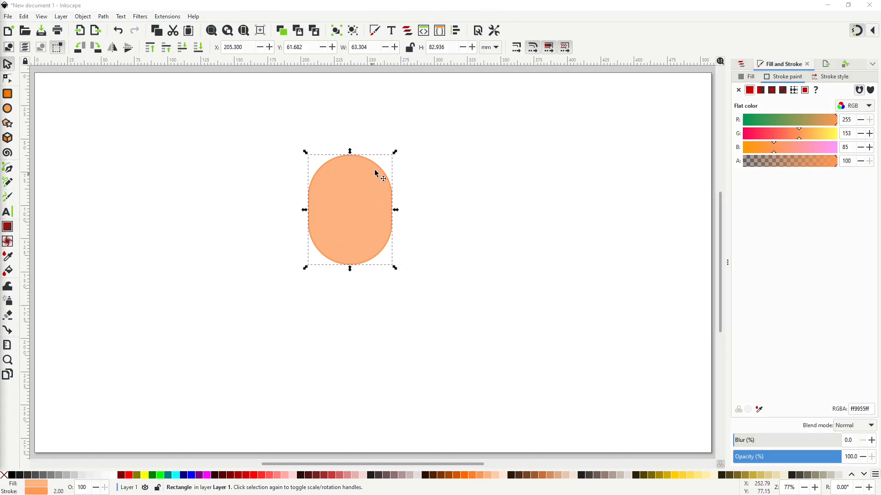
- Try scaling the capsule down with stroke width scaling enabled, undo the resize and disable stroke width scaling again
left_click(516, 49)
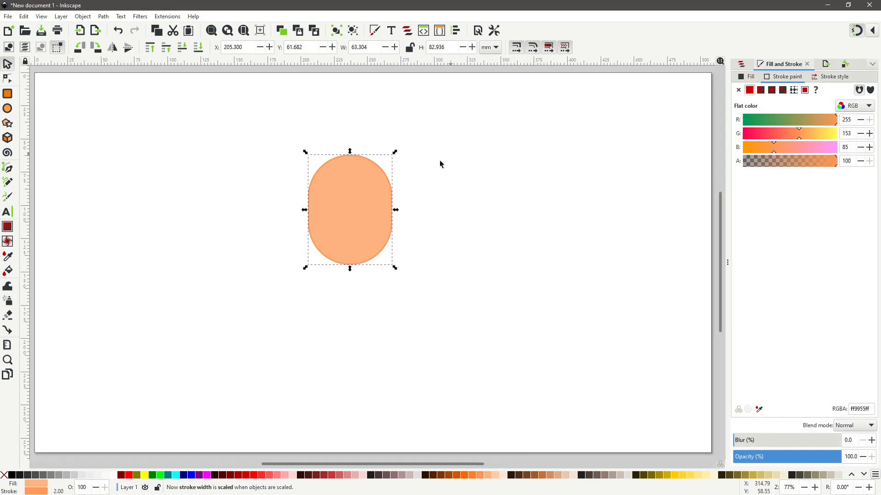
left_click_drag(397, 270, 335, 187)
left_click(118, 30)
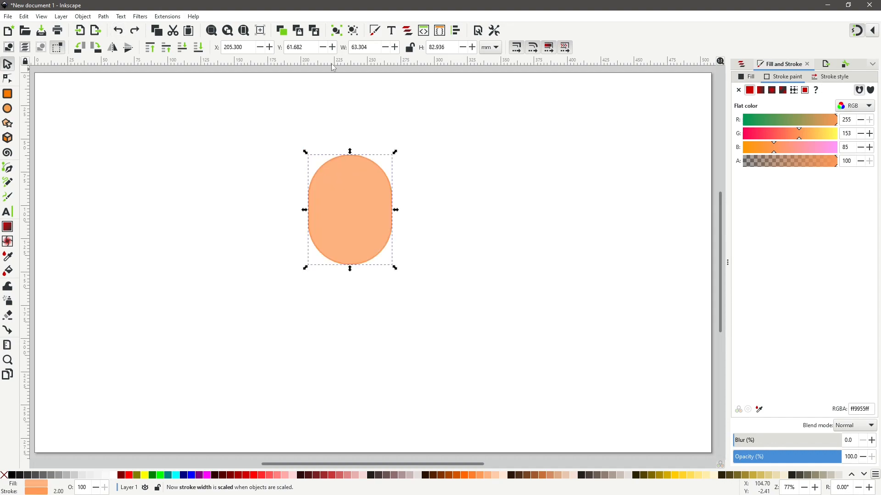
left_click(517, 47)
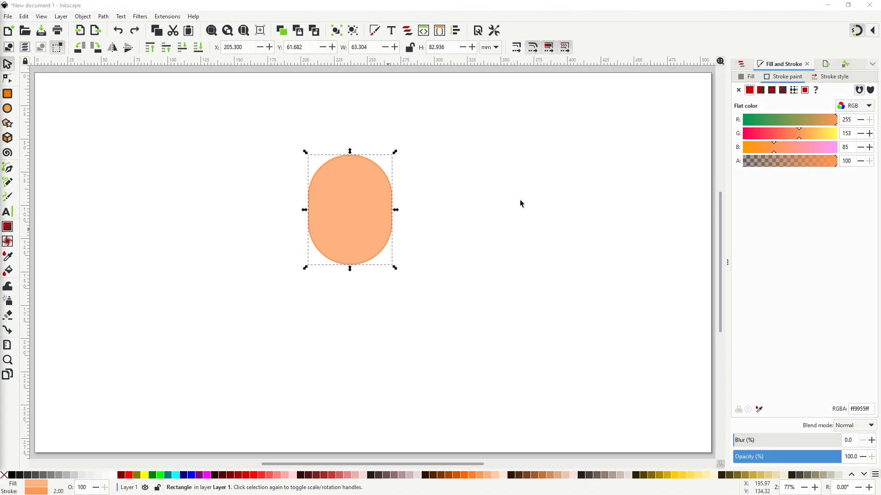
- Narrow the capsule to about 60 mm wide and place a duplicate of it to its lower left
left_click_drag(396, 213, 390, 211)
left_click(349, 220)
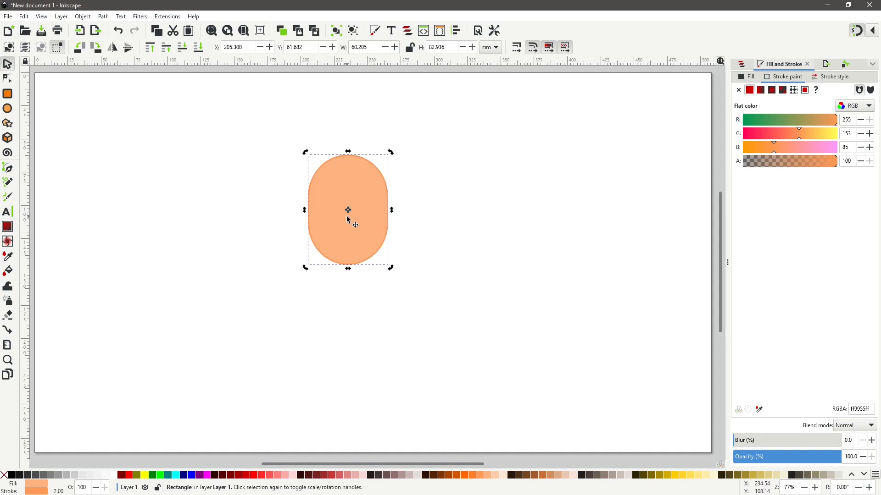
right_click(354, 228)
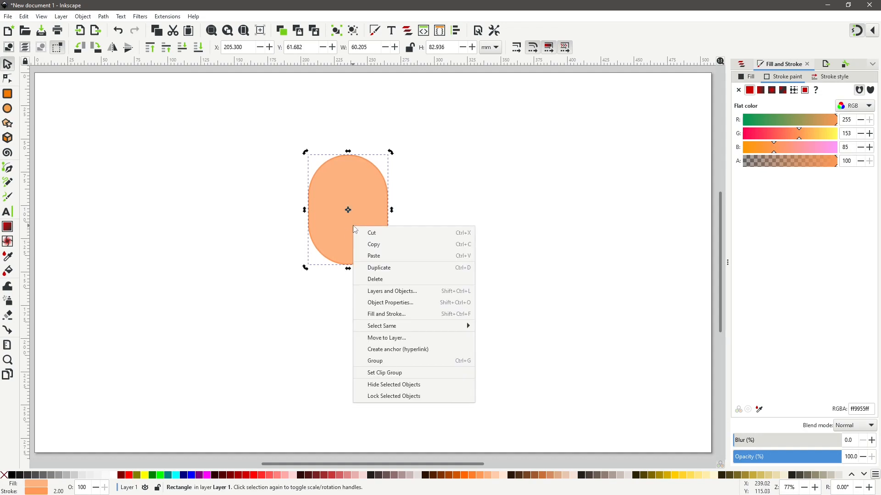
left_click(390, 269)
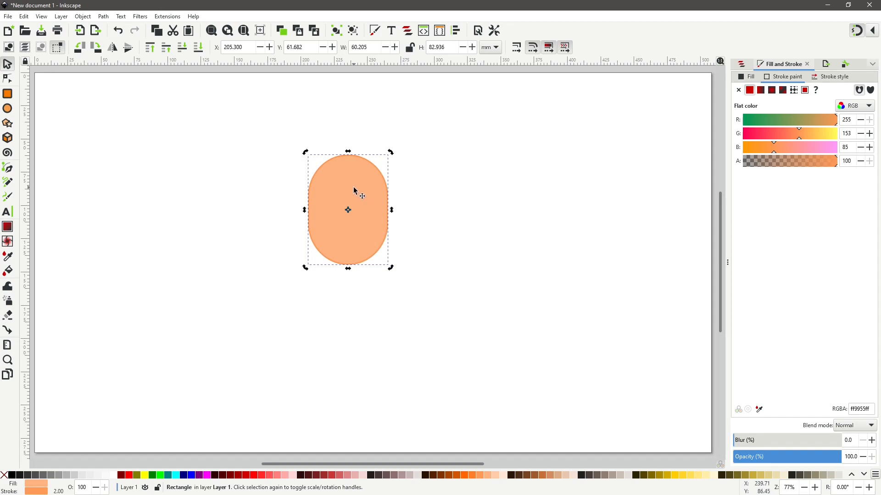
left_click_drag(353, 190, 244, 232)
- Resize the duplicate into a slim upright shape about 17.5 mm wide and 51.6 mm high
left_click_drag(283, 255, 260, 253)
left_click(257, 236)
left_click_drag(281, 254, 227, 253)
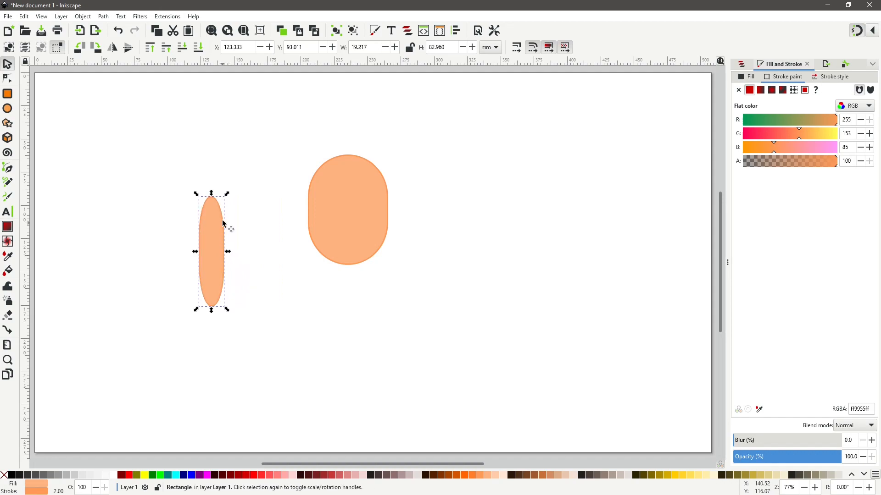
left_click_drag(212, 197, 212, 238)
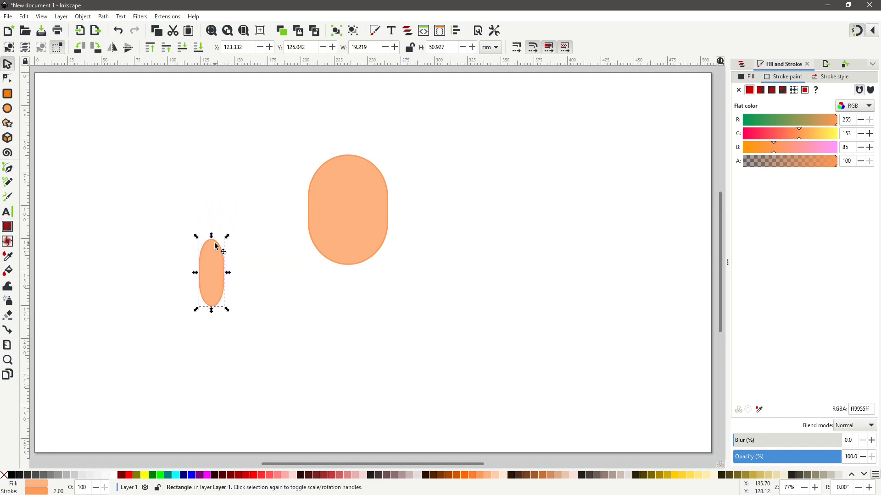
left_click_drag(226, 236, 224, 238)
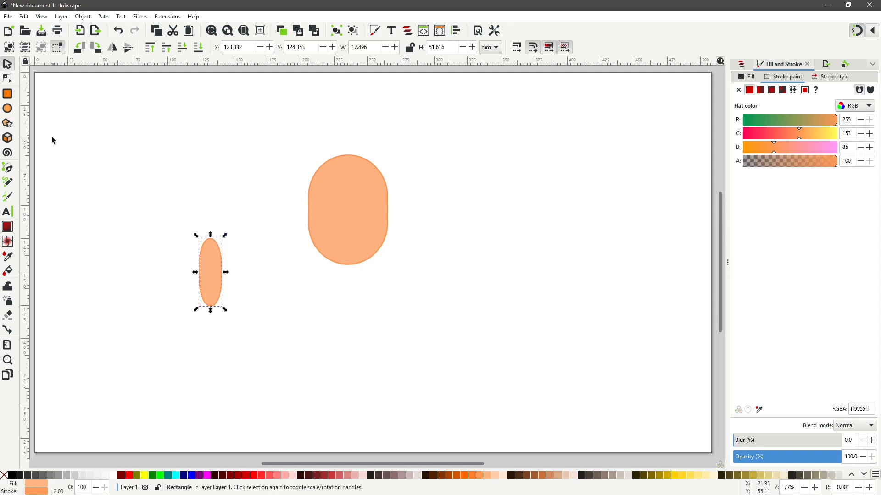
- Reduce the slim shape's vertical corner rounding to give it straight sides, and scale it to about 13.4 by 38.5 mm
left_click(8, 78)
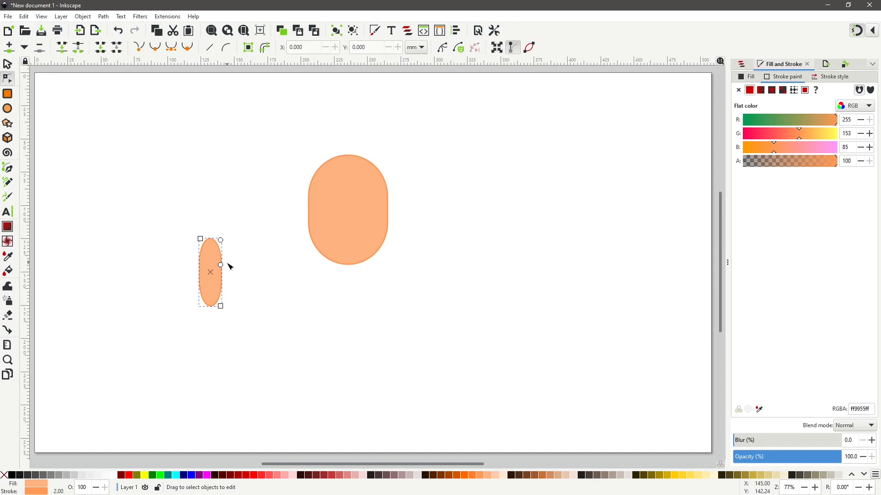
left_click_drag(220, 265, 220, 250)
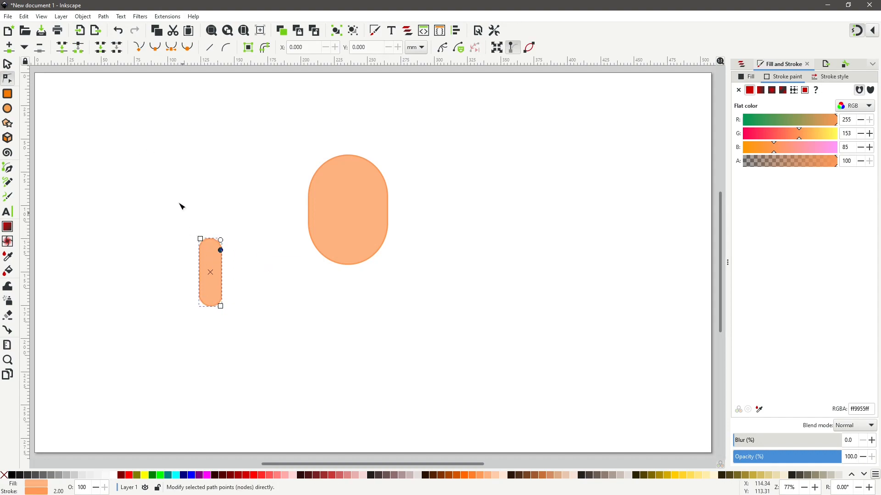
left_click(8, 64)
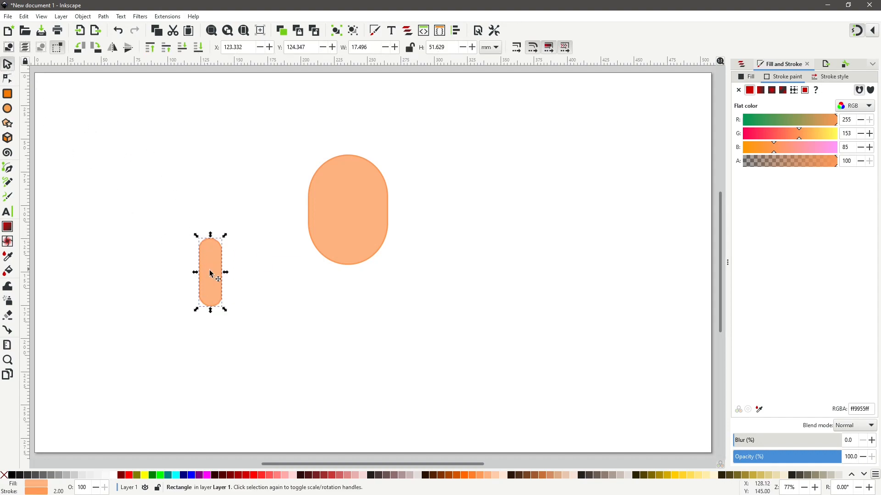
left_click_drag(225, 236, 218, 252)
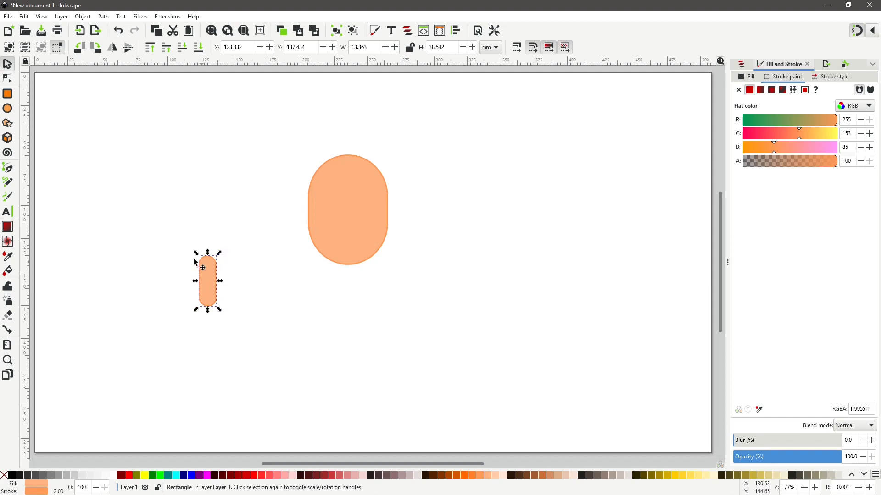
left_click(8, 78)
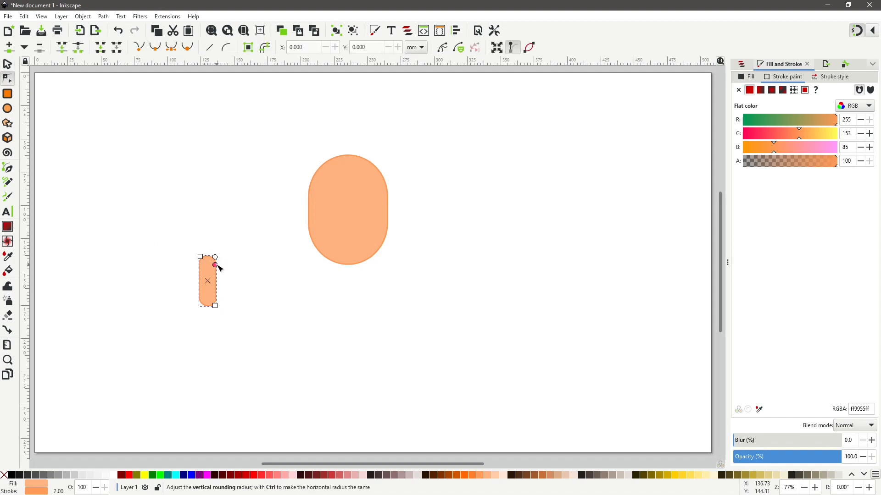
left_click_drag(218, 260, 220, 269)
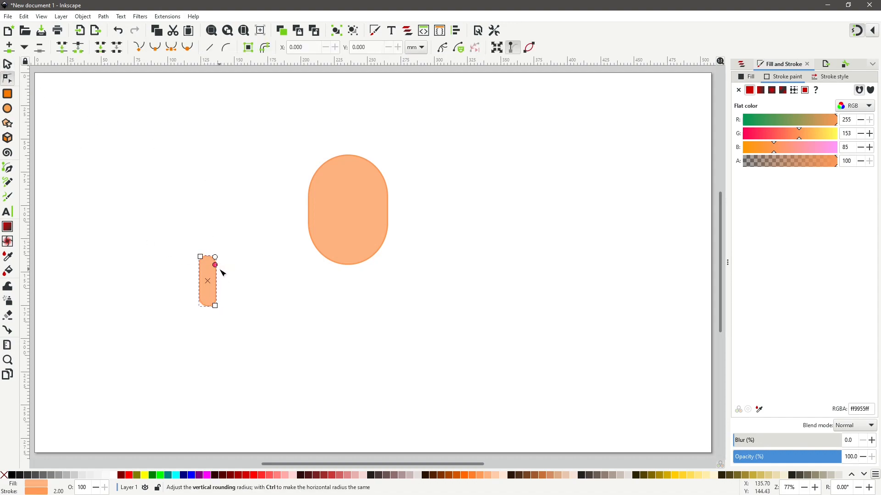
- Move the slim shape onto the bottom centre of the large capsule, at about X 229 mm, Y 133 mm
left_click(8, 65)
left_click_drag(215, 285, 359, 277)
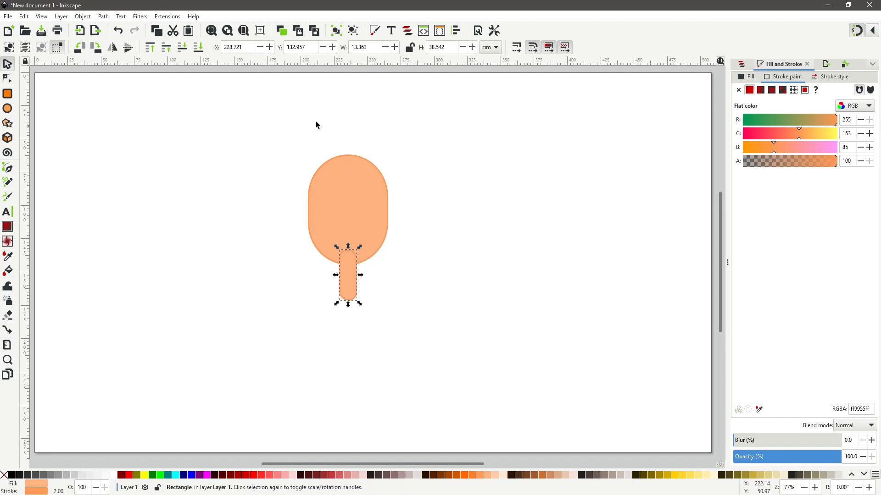
- Lower the slim shape so it sits behind the large capsule, and clear the selection
left_click(182, 53)
left_click(470, 274)
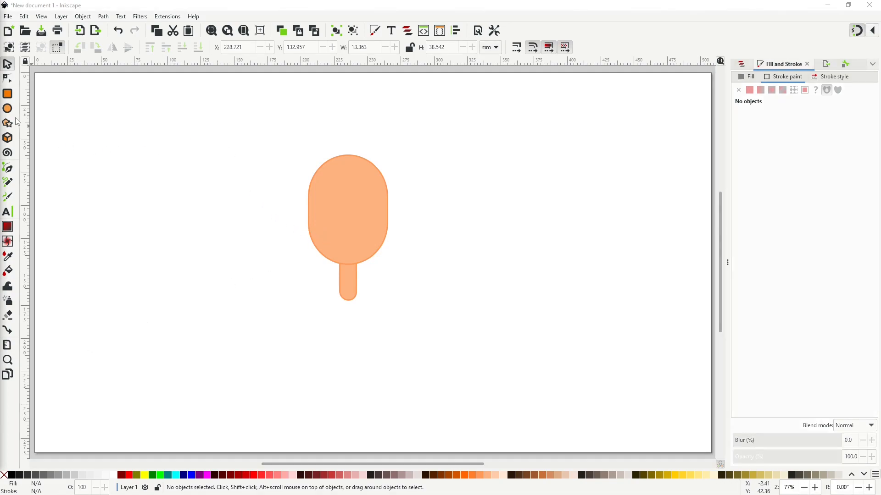
- Draw an upright ellipse about 16.5 mm wide and 24 mm high, and centre it on the capsule's left edge, at about Y 93.7 mm
left_click(8, 109)
left_click_drag(231, 190, 254, 222)
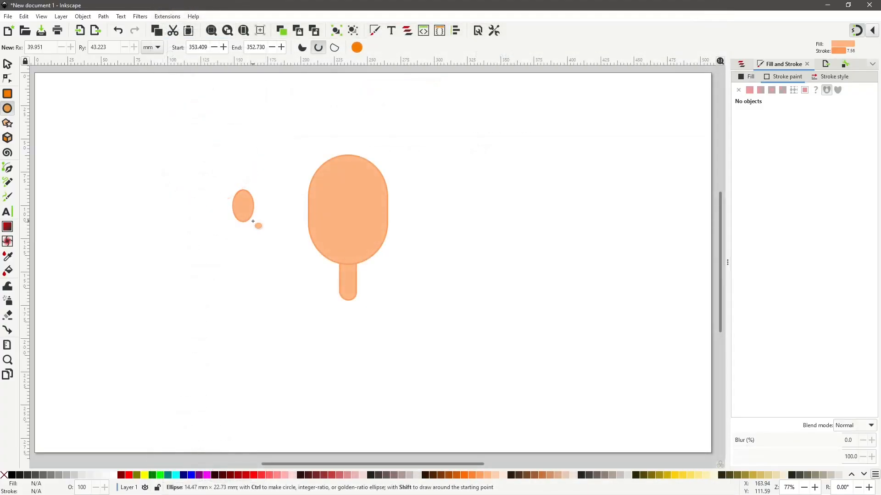
left_click(252, 218)
left_click(7, 64)
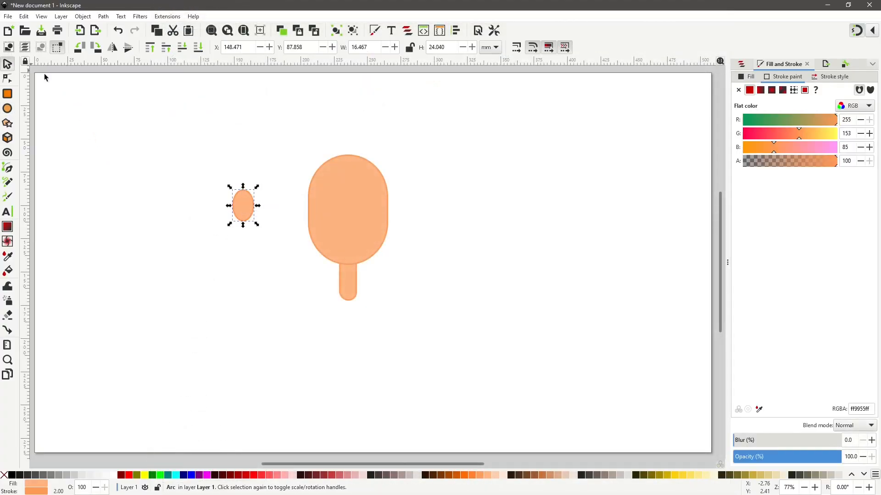
left_click_drag(248, 210, 310, 217)
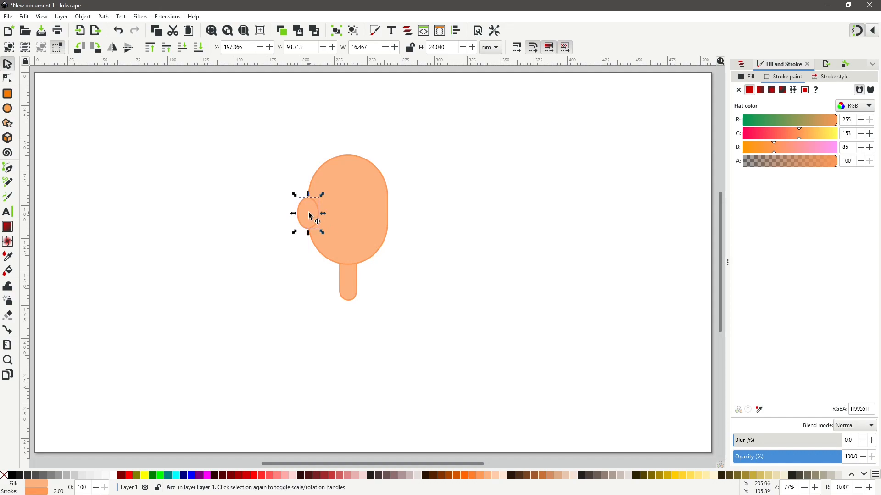
- Duplicate the ellipse and place the copy level with it on the capsule's right edge, at about X 257.3 mm
right_click(309, 213)
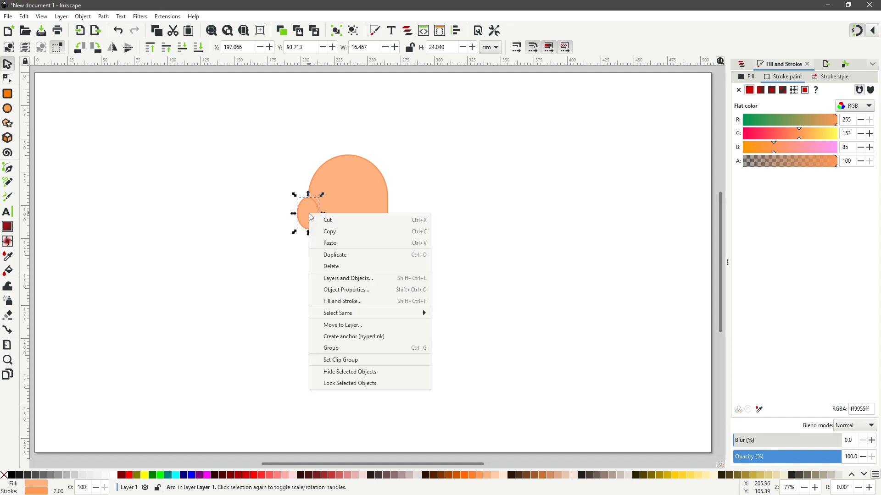
left_click(338, 256)
left_click_drag(312, 218, 402, 223)
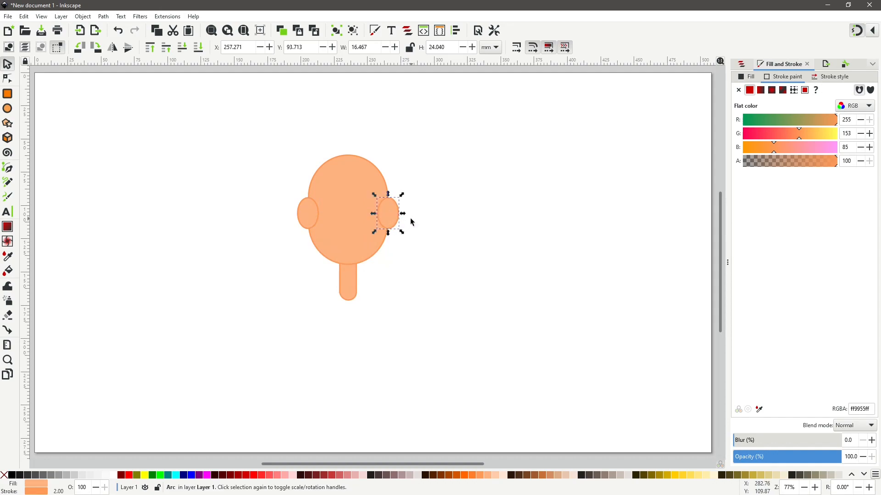
- Send both ear ellipses to the bottom of the stack so they sit behind the large capsule
key("ctrl")
left_click(309, 218, "ctrl")
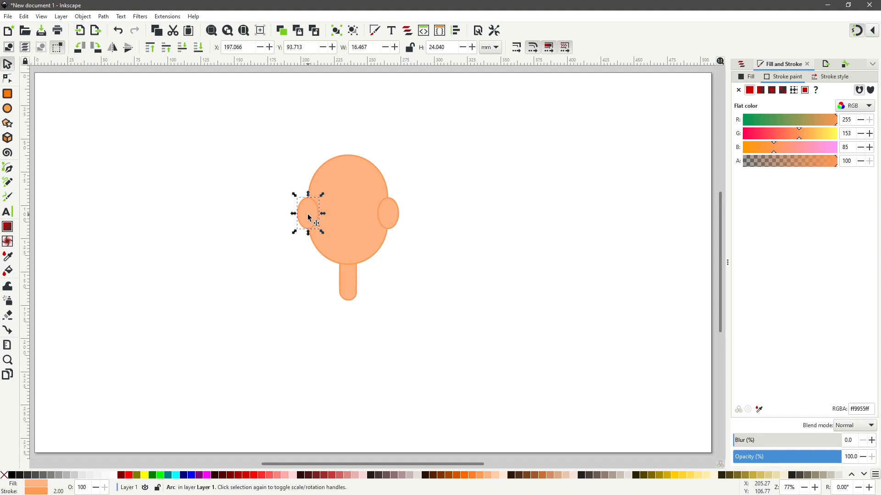
left_click(388, 219)
left_click(197, 47)
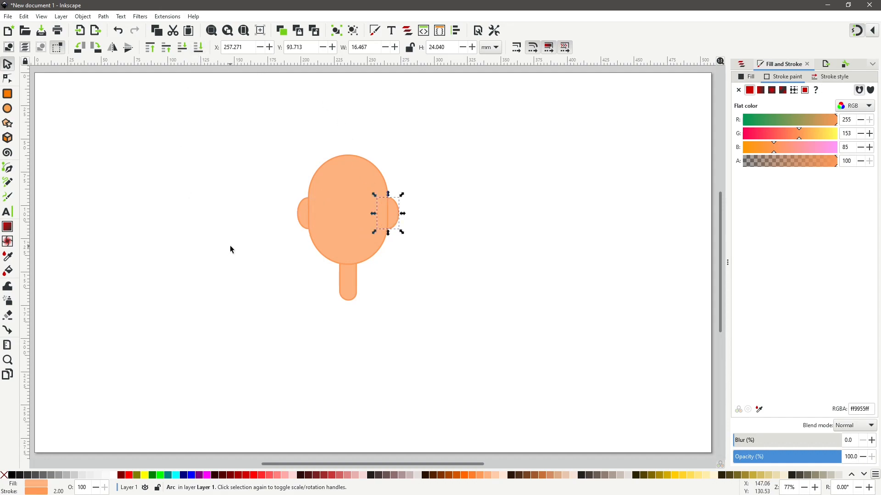
left_click(260, 283)
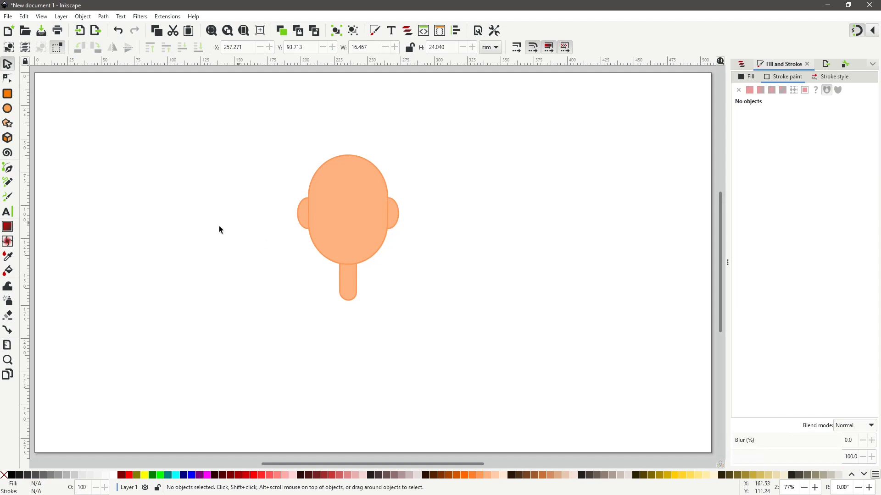
- Merge the two ear ellipses and the large capsule into a single head shape with Union
left_click(303, 215)
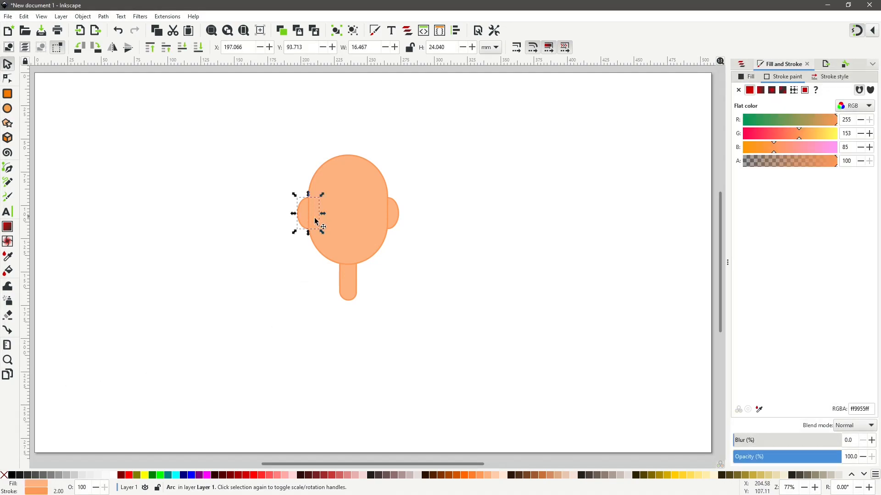
left_click(394, 214, "shift")
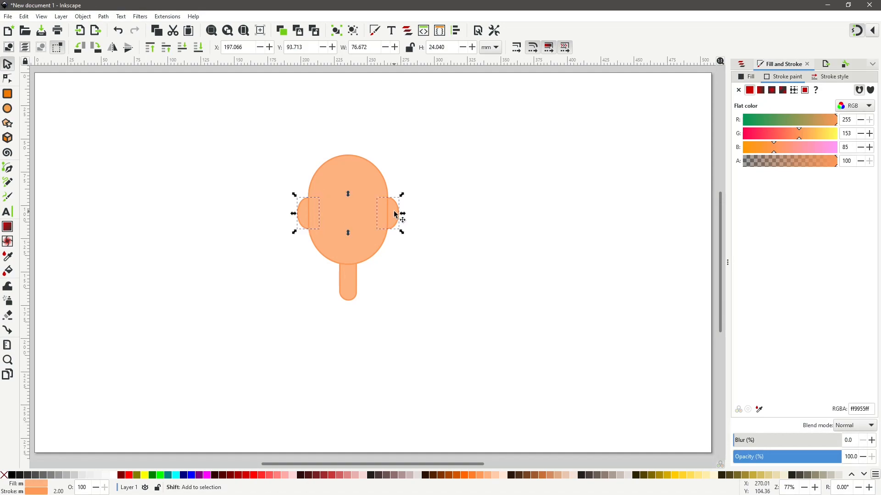
left_click(347, 160, "shift")
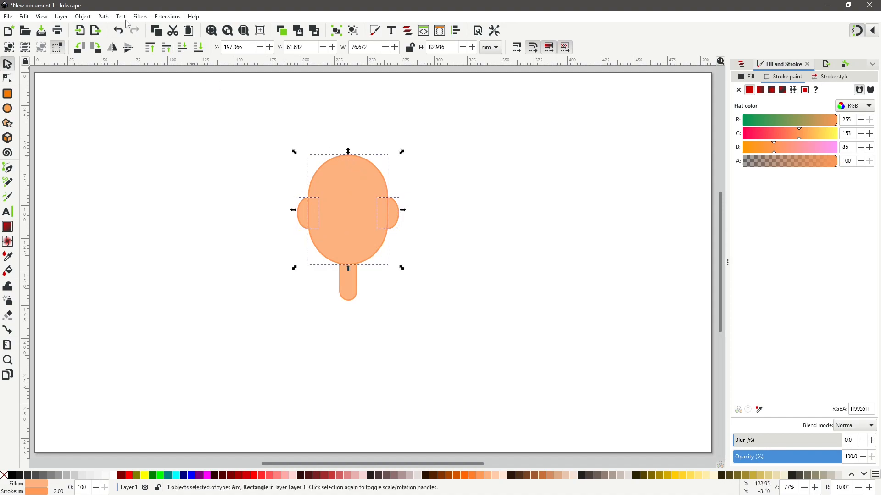
left_click(103, 18)
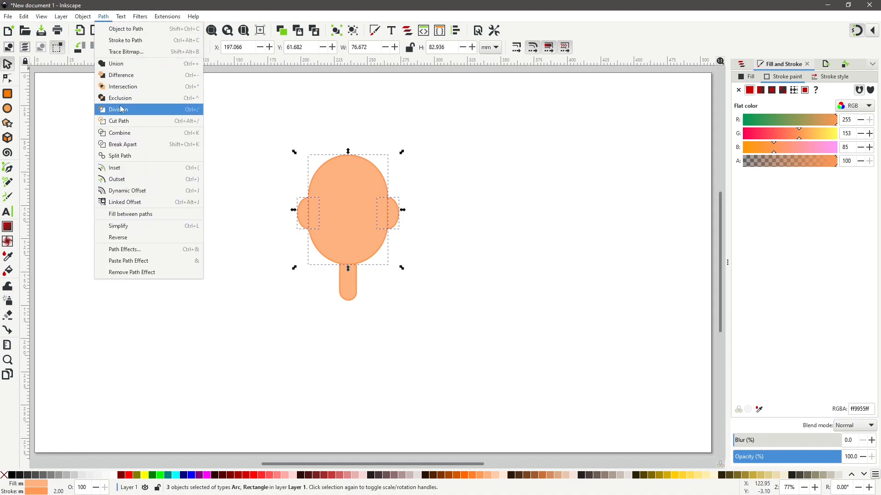
left_click(120, 64)
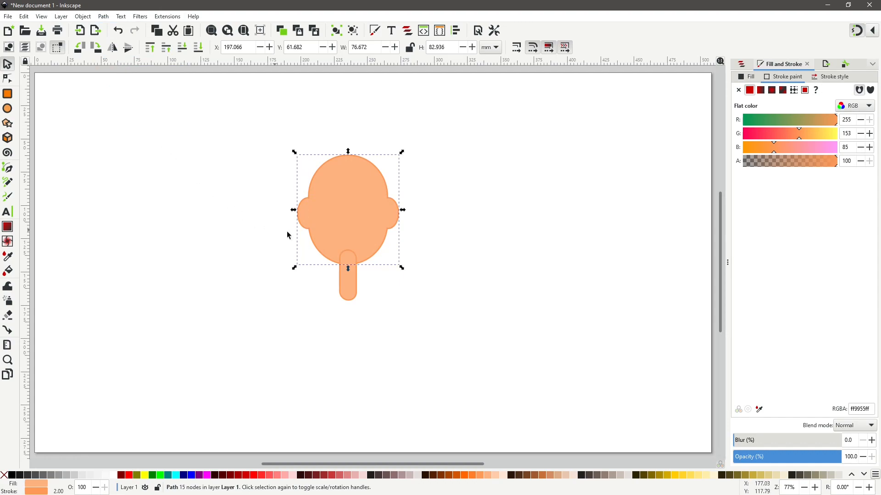
left_click(234, 251)
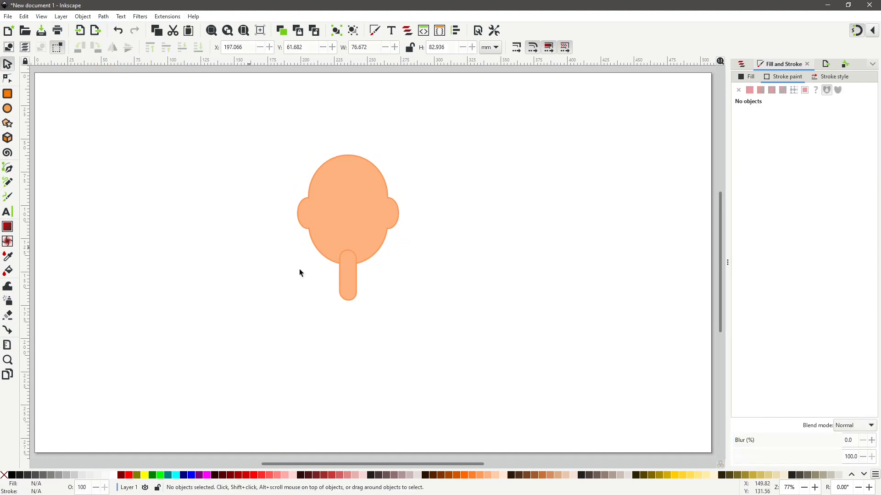
- Send the slim neck shape to the bottom of the stack, behind the merged head
left_click(351, 286)
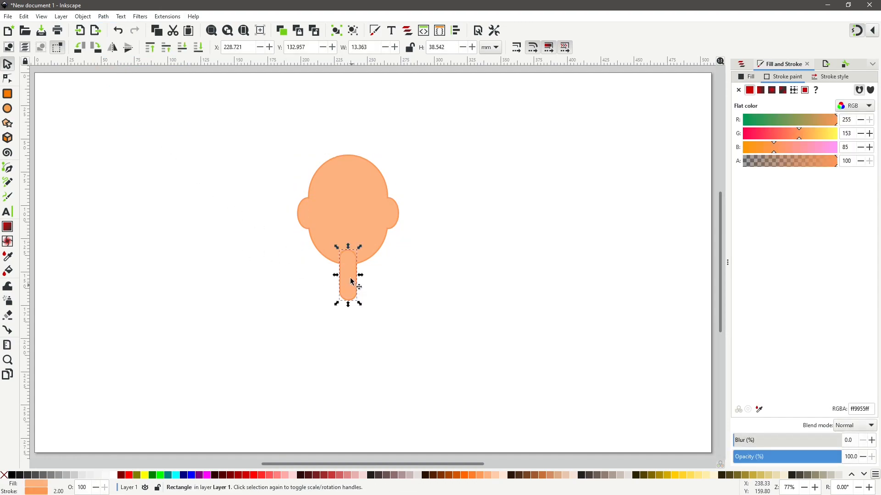
left_click(197, 48)
left_click(203, 228)
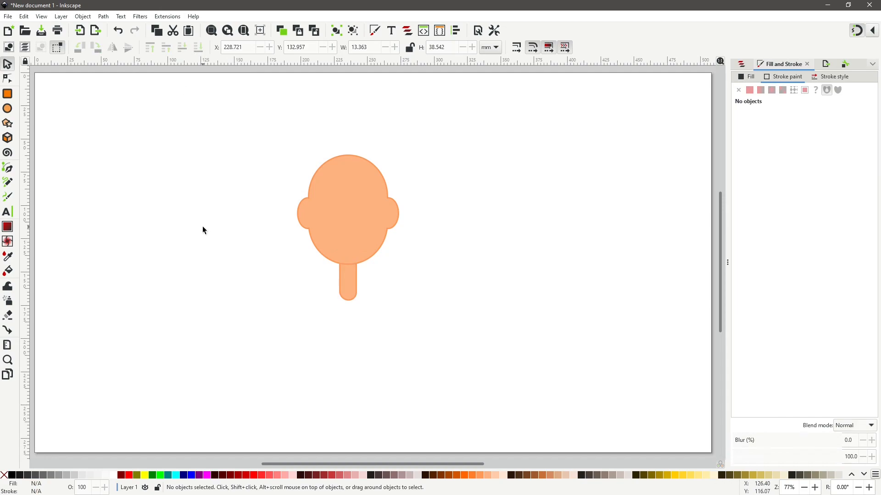
- Draw a straight vertical Pen line from the left ear's lower junction with the head up to about Y 108 mm
key("plus")
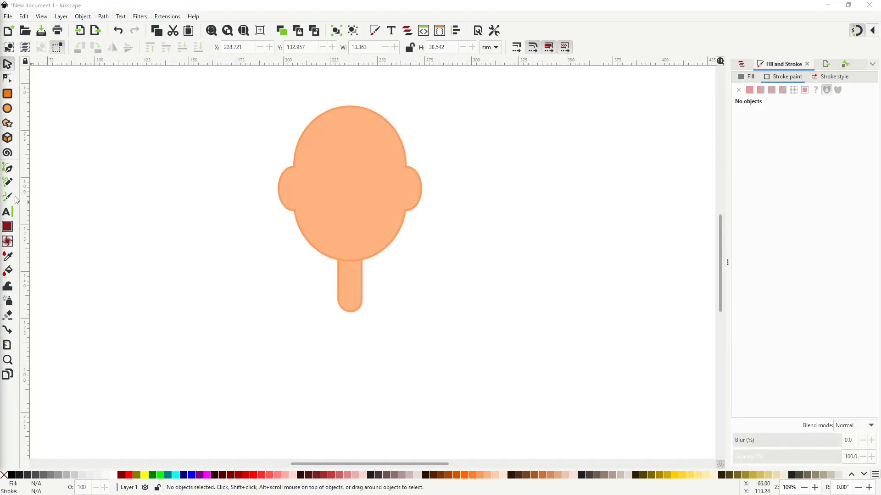
left_click(8, 169)
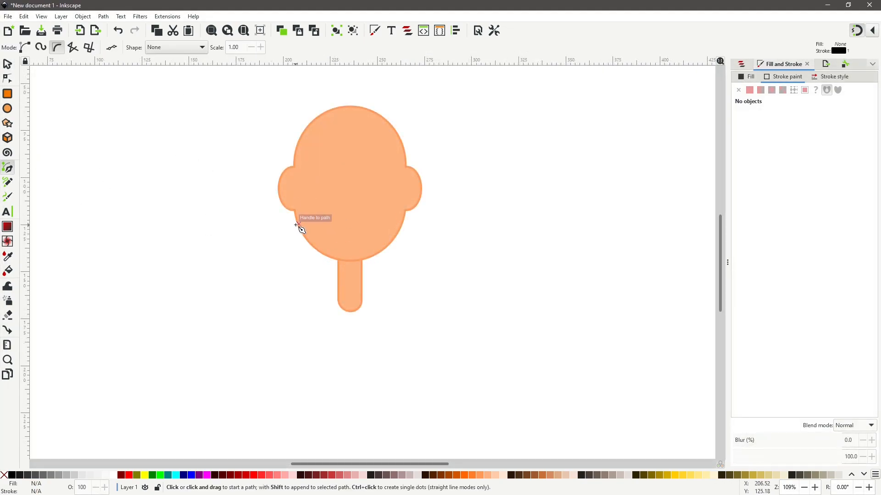
scroll(309, 234, "up", 2)
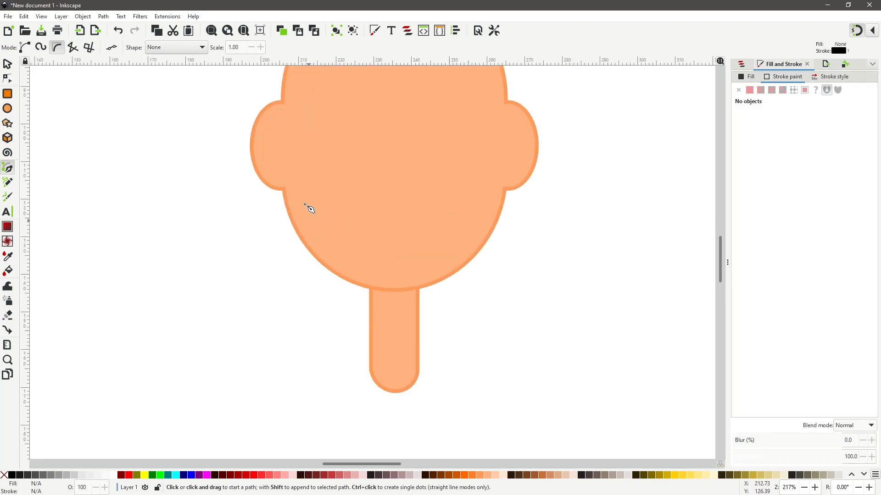
scroll(286, 192, "up", 2)
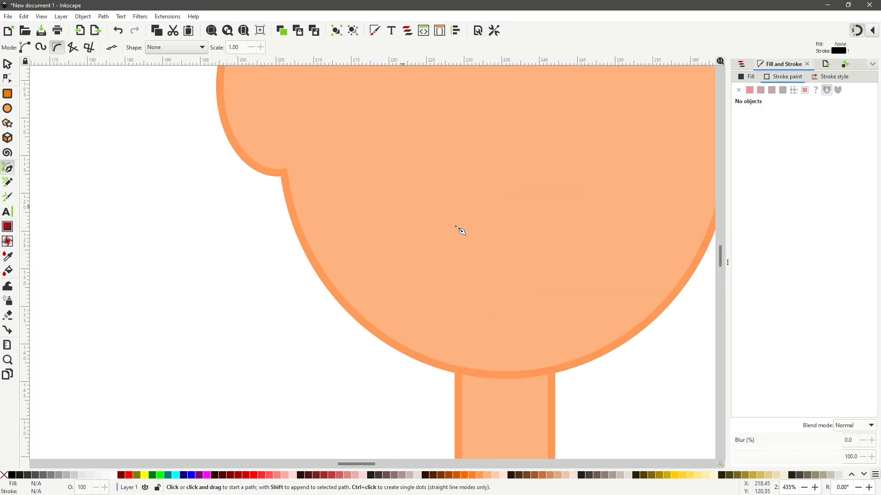
key("space")
left_click_drag(403, 186, 428, 293)
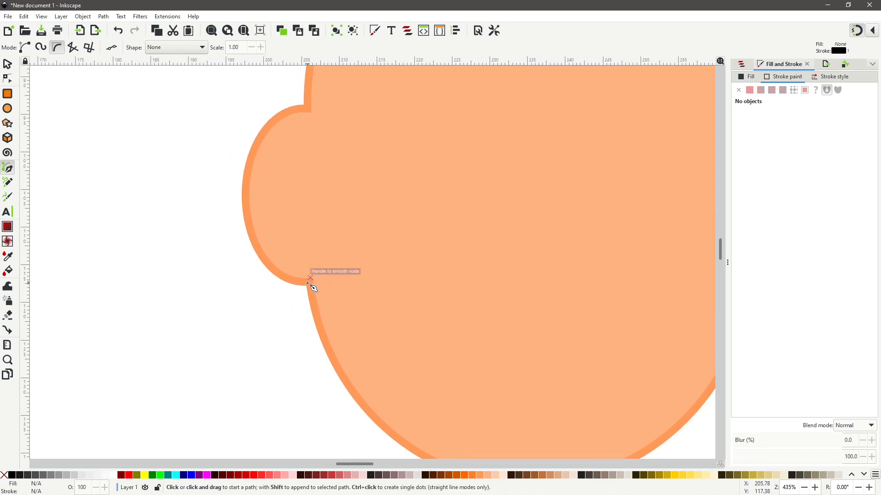
left_click(310, 283)
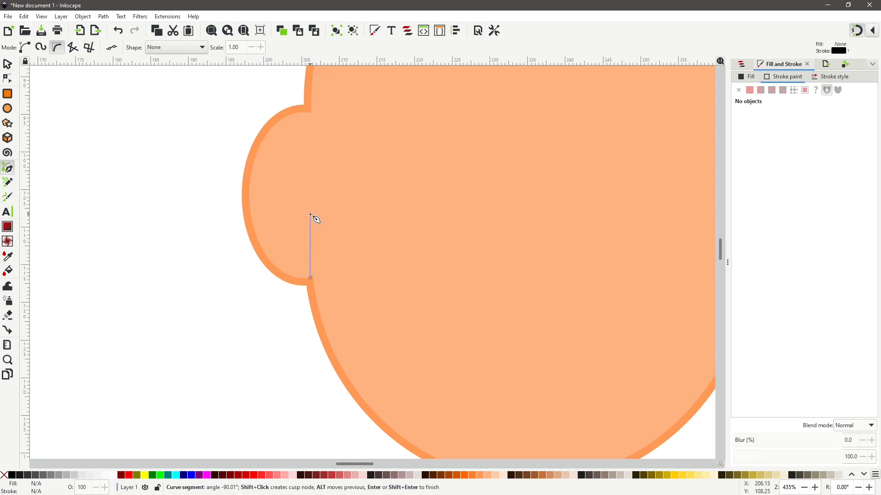
double_click(311, 215)
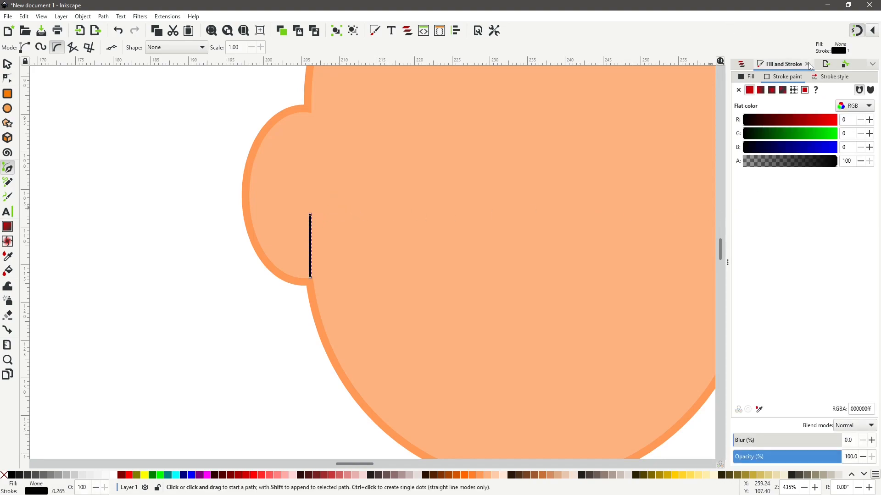
- Set the ear line's stroke width to 1 mm and give it round caps
left_click(751, 77)
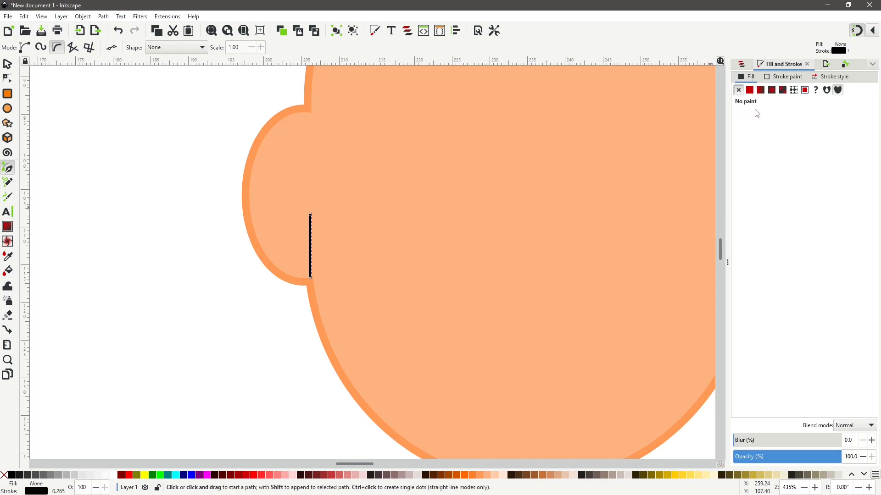
left_click(780, 76)
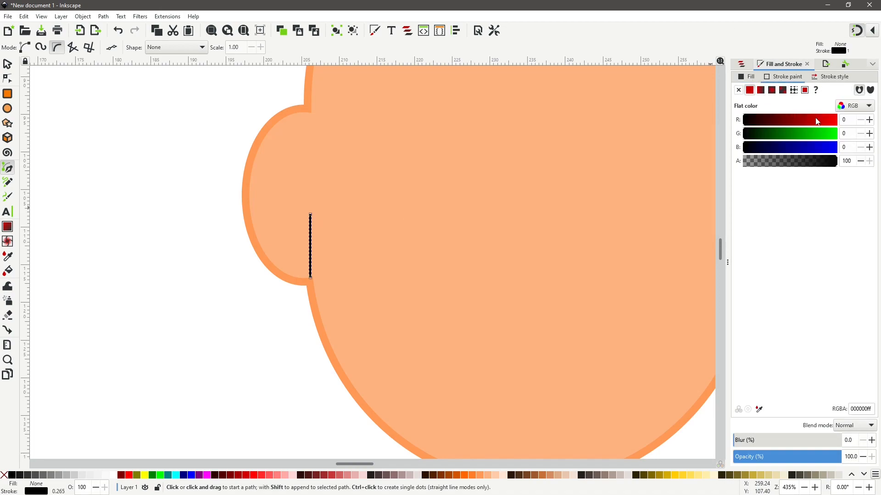
left_click(830, 76)
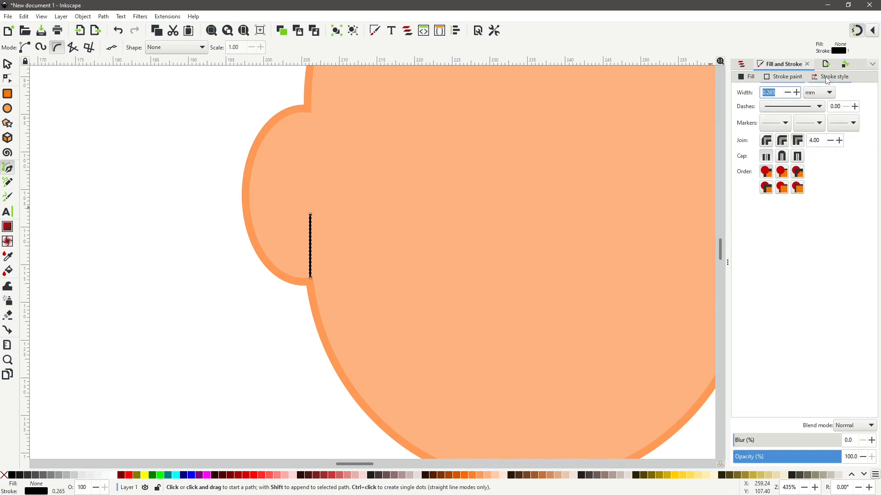
triple_click(773, 92)
type("2")
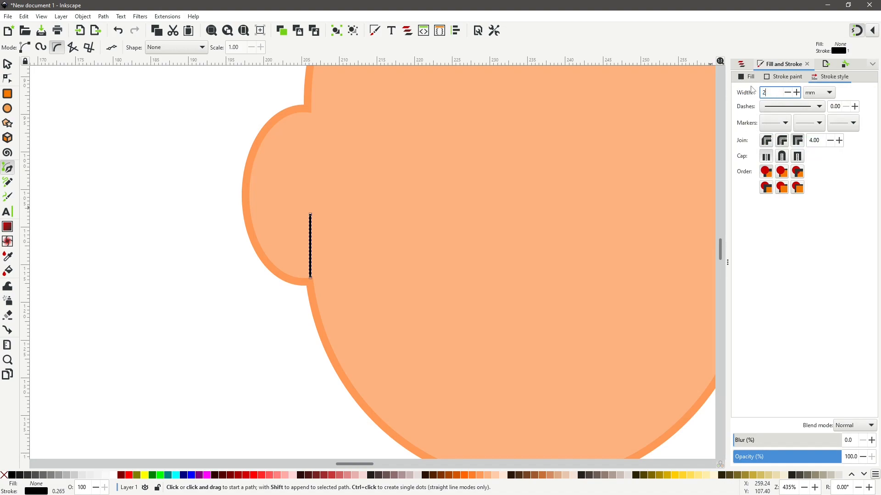
key("Return")
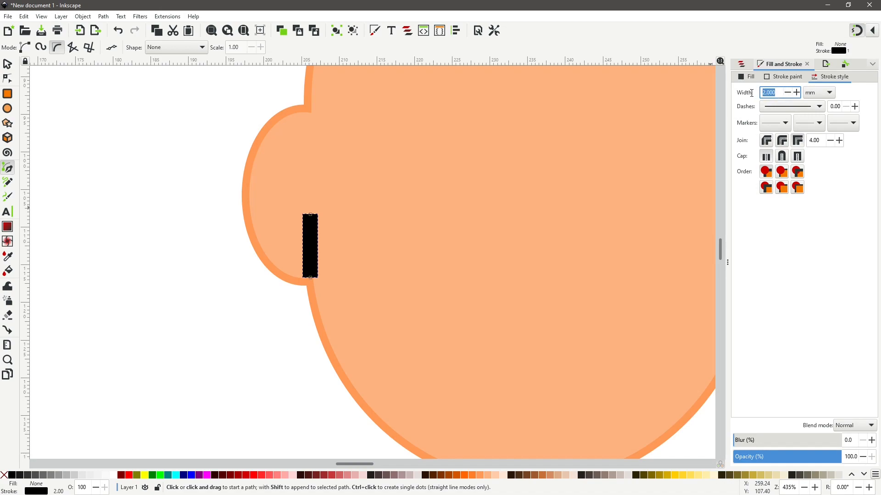
type("1")
key("Return")
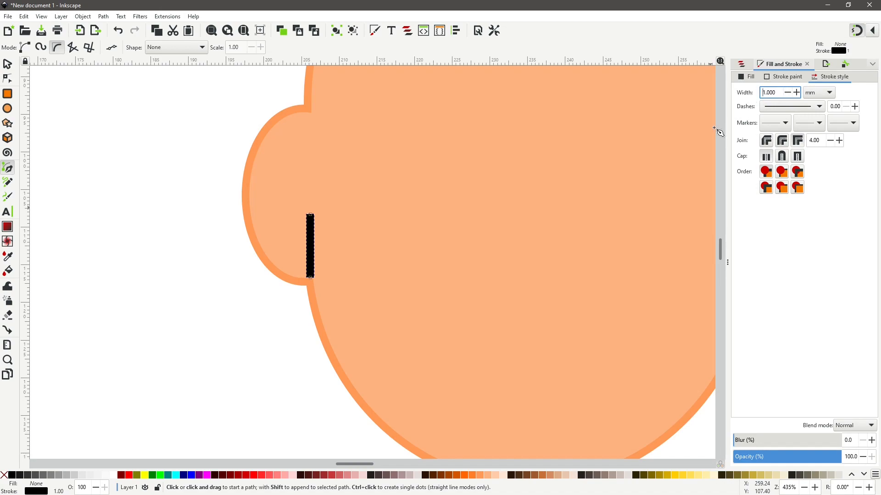
left_click(783, 157)
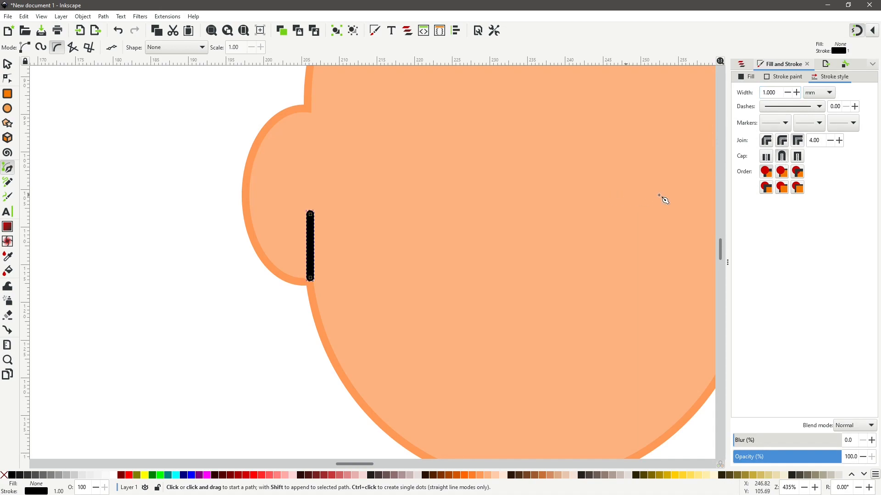
- Recolour the ear line with the darker orange ff9955 sampled from the head's outline
left_click(7, 271)
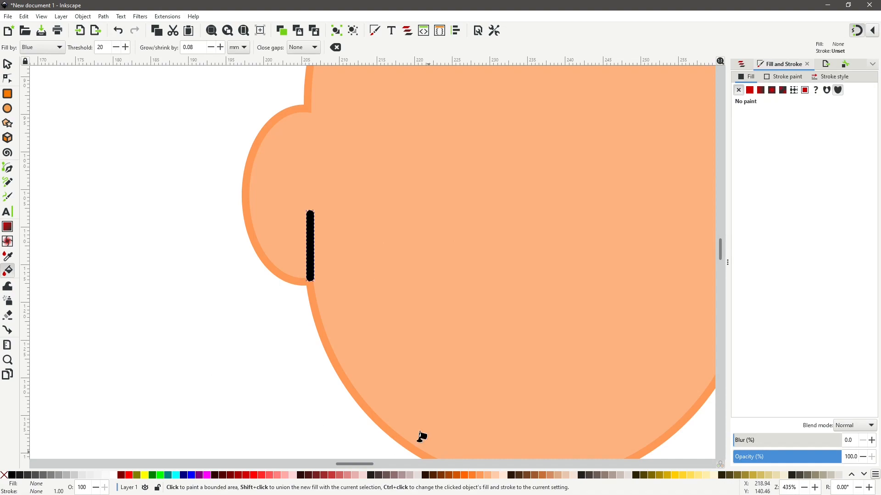
left_click(9, 257)
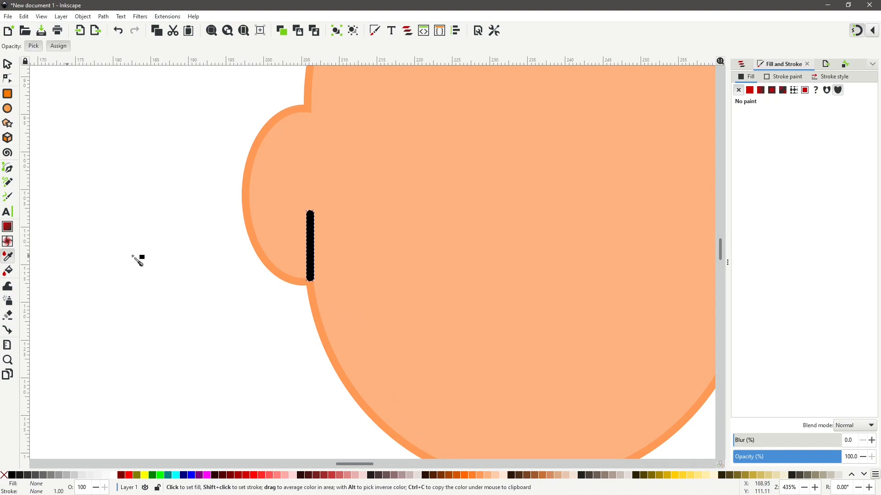
left_click(499, 247)
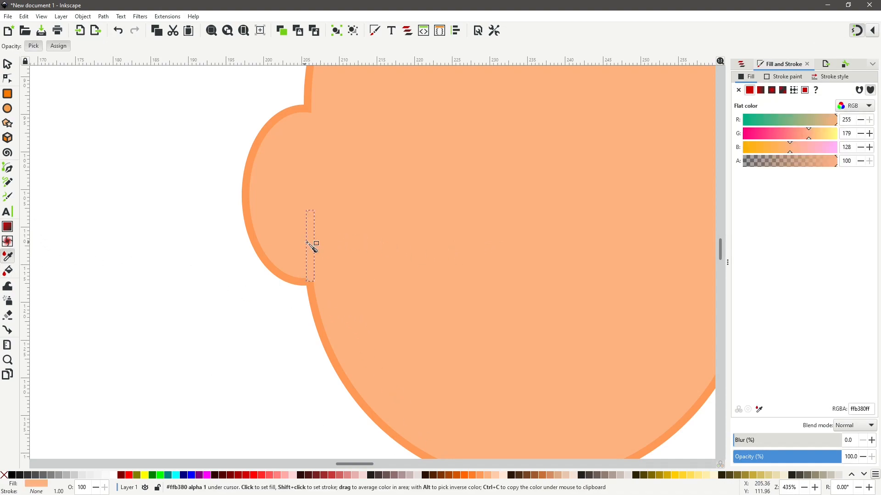
left_click(318, 319)
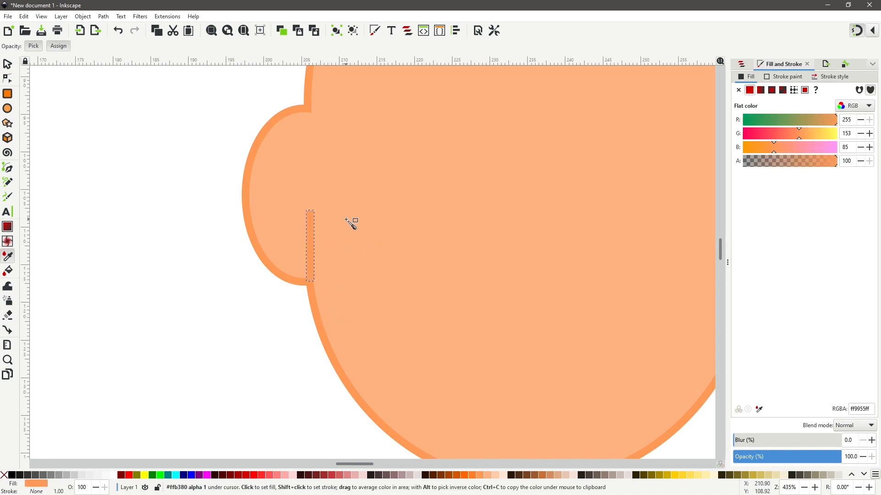
- Move the orange ear line aside and delete the leftover black line beneath it at the left ear
left_click(7, 64)
left_click_drag(310, 240, 309, 241)
left_click(343, 226)
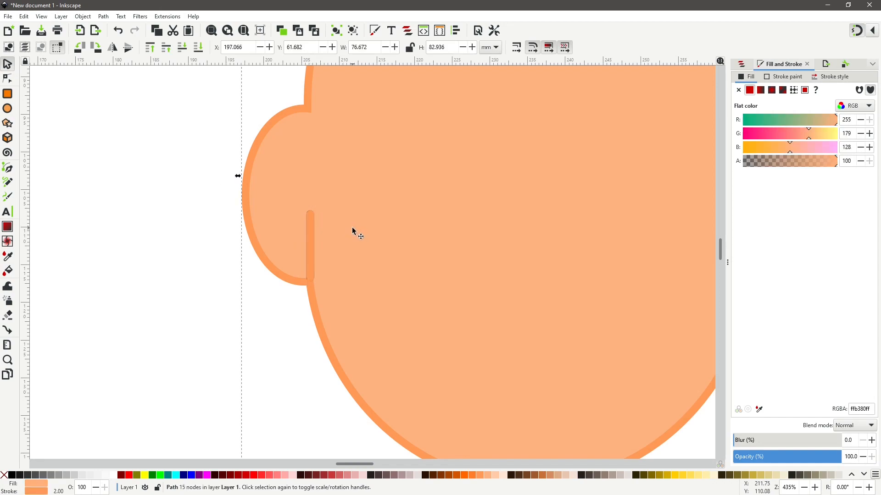
mouse_move(309, 268)
left_mouse_down()
mouse_move(316, 281)
mouse_move(334, 271)
left_mouse_up()
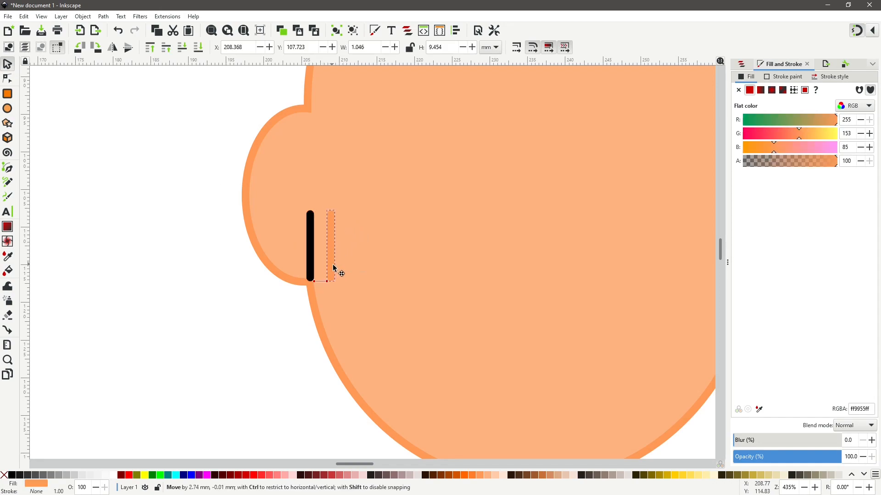
left_click(310, 256)
key("Delete")
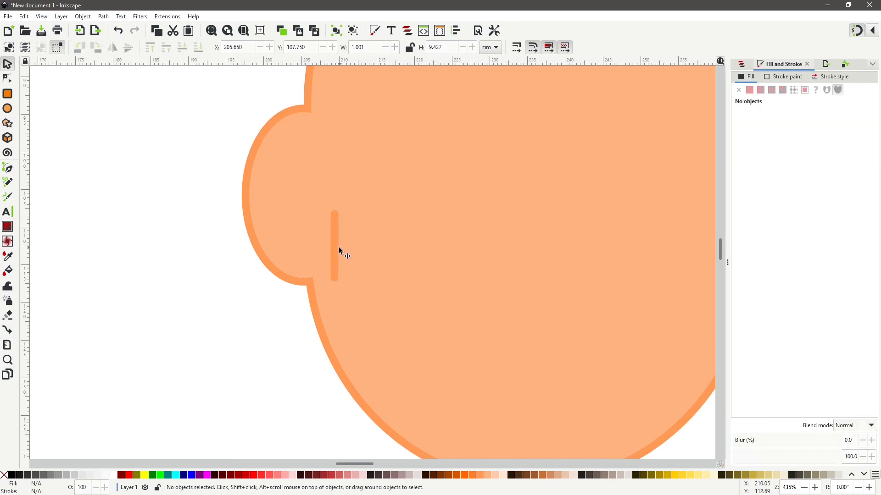
- Place the orange ear line back on the left ear's lower junction, at about X 205.5 mm
left_click_drag(335, 253, 307, 265)
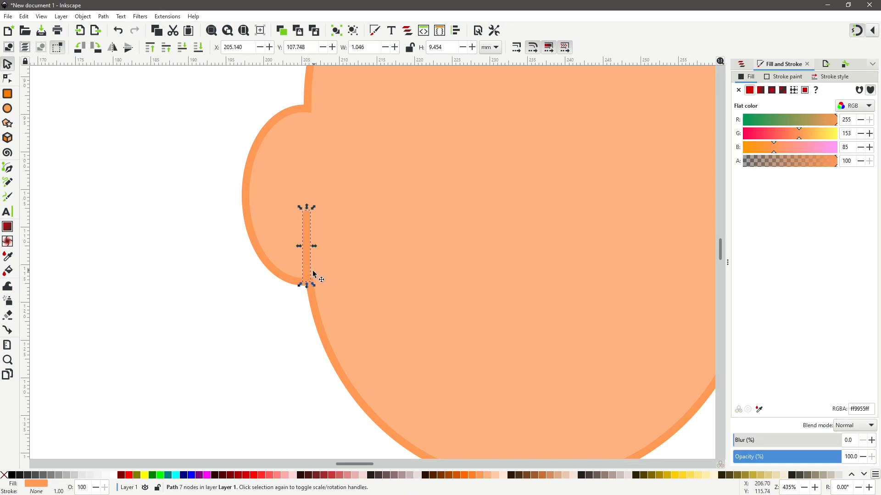
scroll(315, 276, "up", 3)
mouse_move(298, 182)
left_mouse_down()
mouse_move(300, 195)
mouse_move(306, 186)
left_mouse_up()
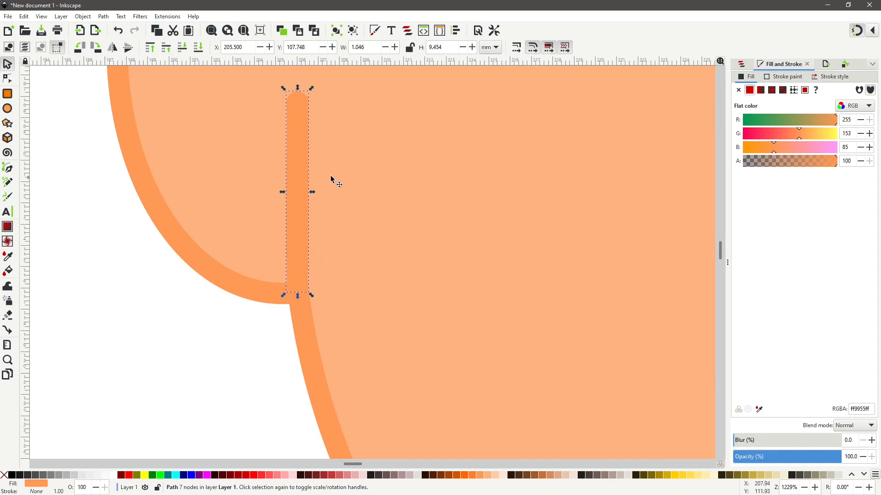
- Duplicate the left ear line and move the copy straight across to the right ear's lower junction with the head
scroll(297, 178, "down", 5)
scroll(324, 178, "down", 5)
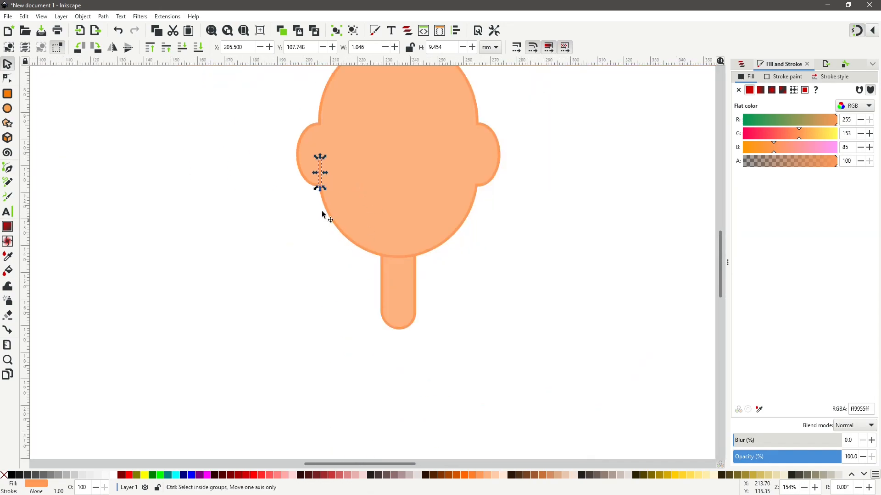
scroll(357, 181, "up", 1)
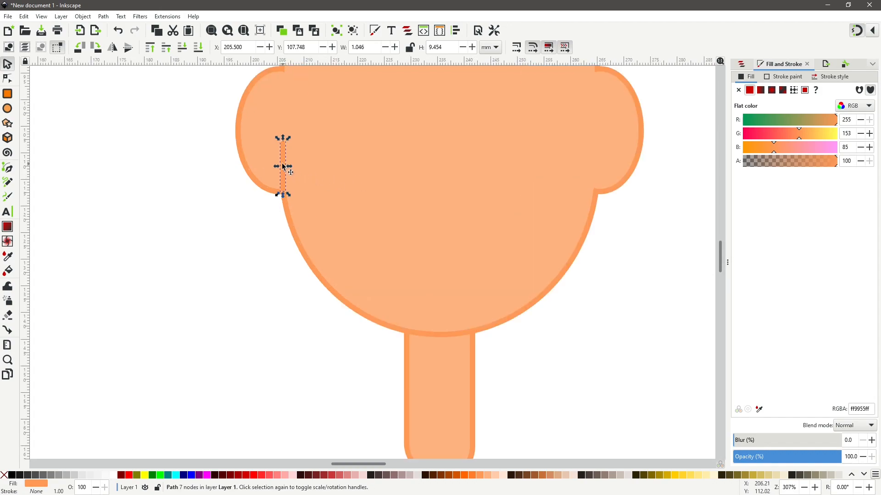
right_click(285, 170)
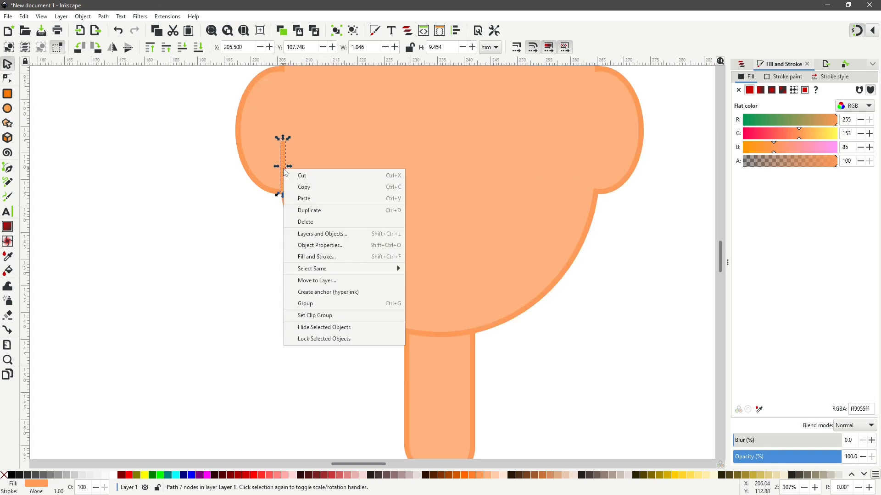
left_click(320, 214)
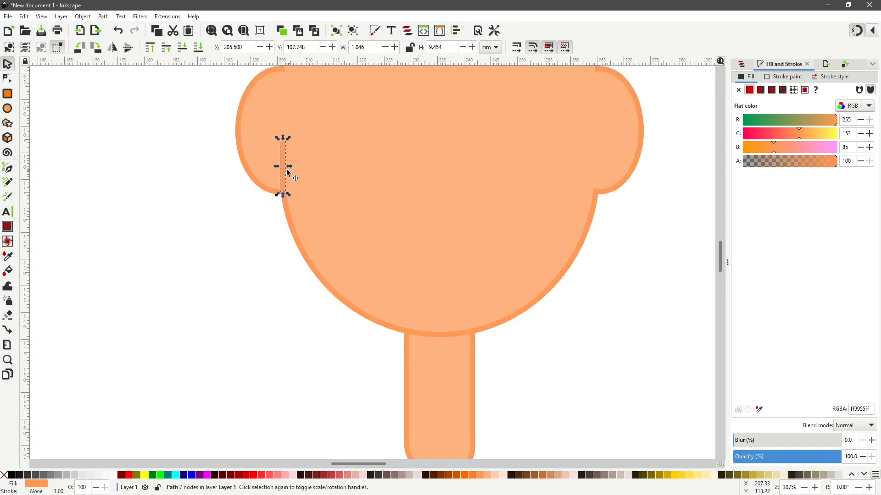
left_click_drag(283, 165, 600, 174)
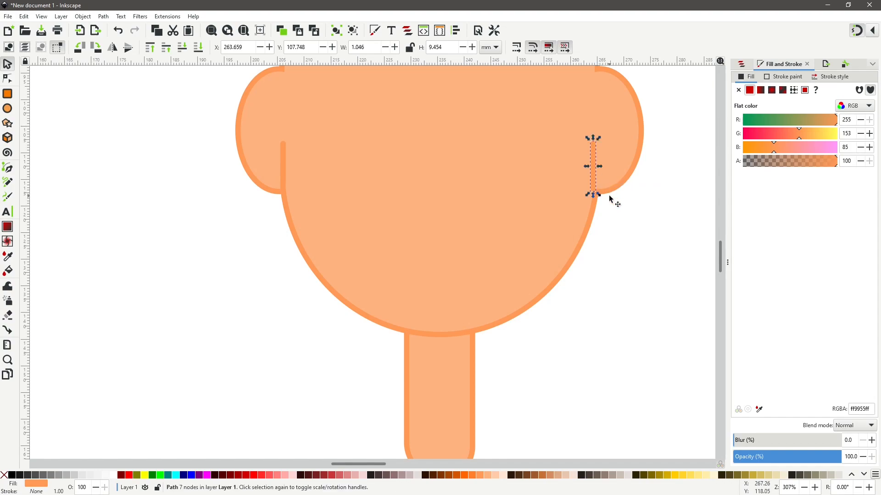
- Fine-tune the copied line's horizontal position on the right ear's lower junction to about X 264.3 mm
scroll(610, 197, "up", 4)
scroll(642, 240, "up", 5)
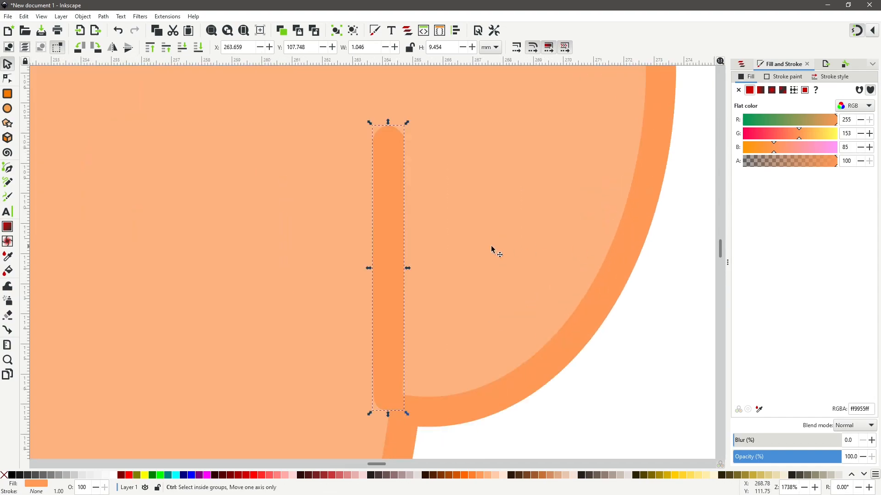
left_click_drag(391, 245, 411, 243)
scroll(458, 241, "down", 8)
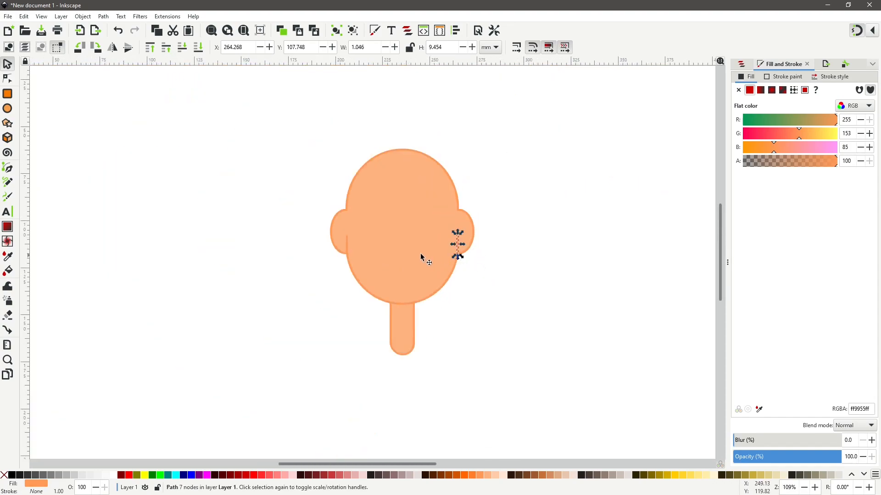
left_click(405, 269)
left_click(259, 275)
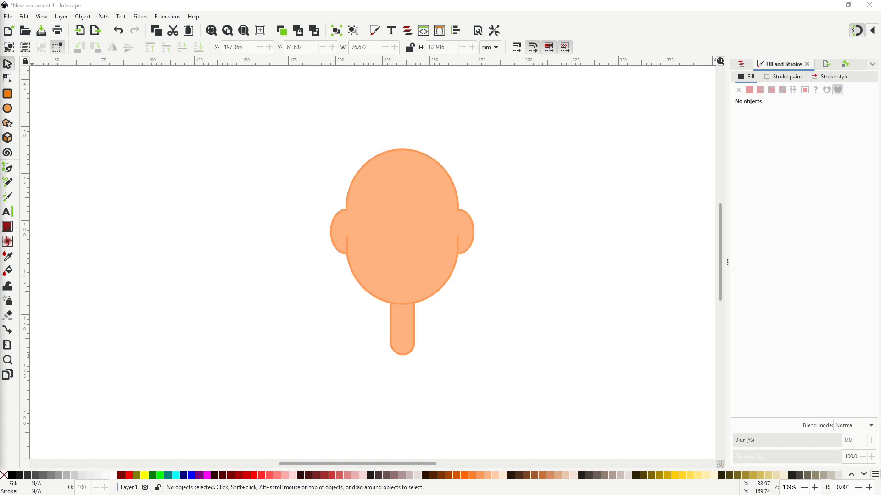
- Draw a small circle about 8.8 mm wide on the empty canvas beside the head and fill it dark brown 803300
left_click(9, 112)
left_click_drag(200, 198, 220, 218)
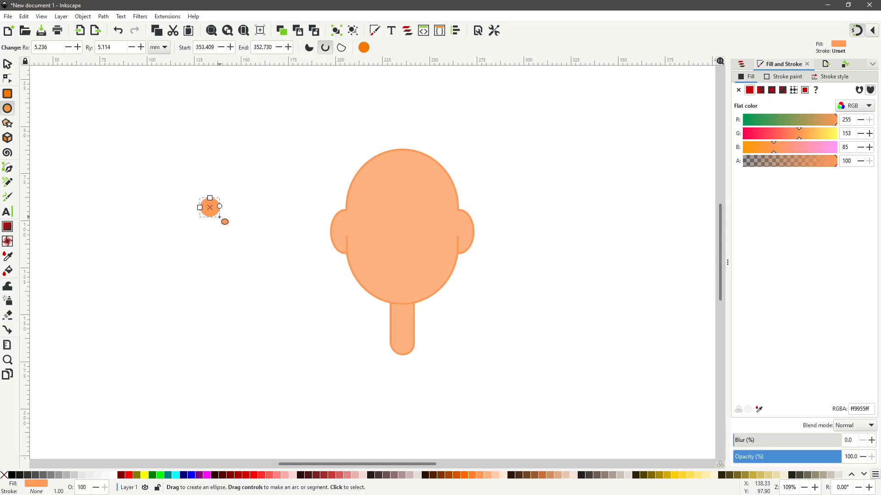
left_click(116, 32)
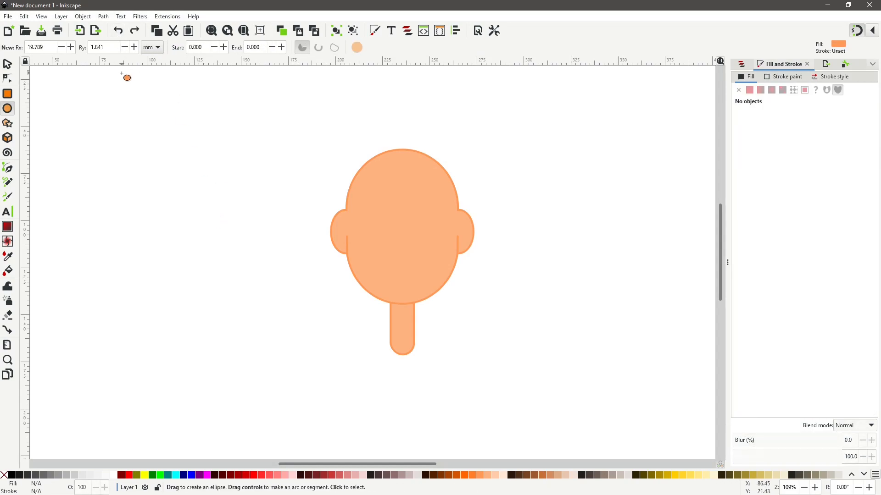
mouse_move(155, 183)
left_mouse_down()
mouse_move(171, 205)
mouse_move(164, 195)
left_mouse_up()
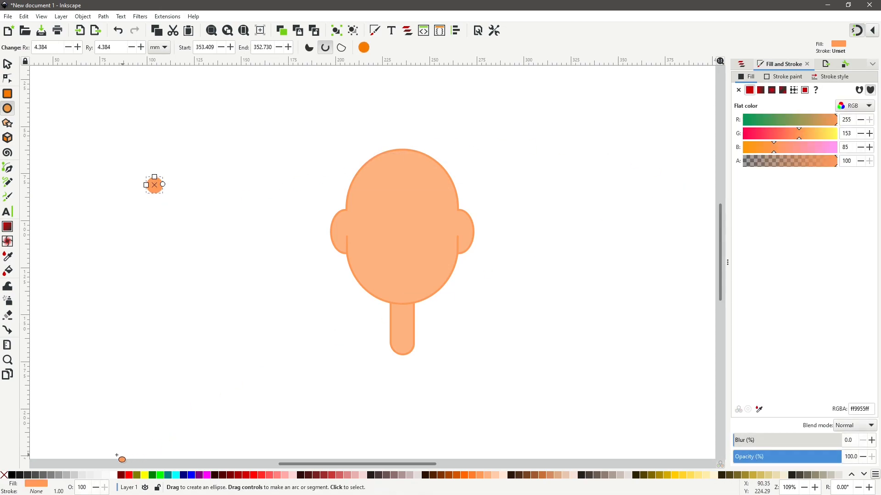
left_click(13, 475)
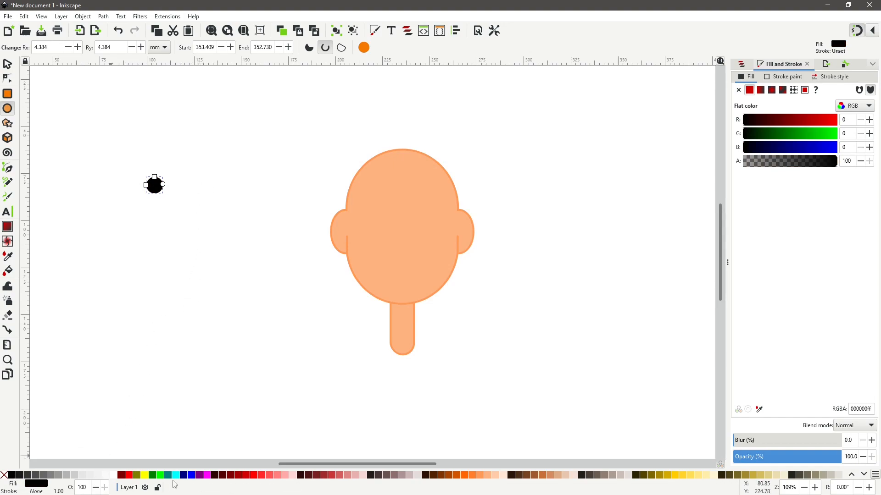
left_click(445, 478)
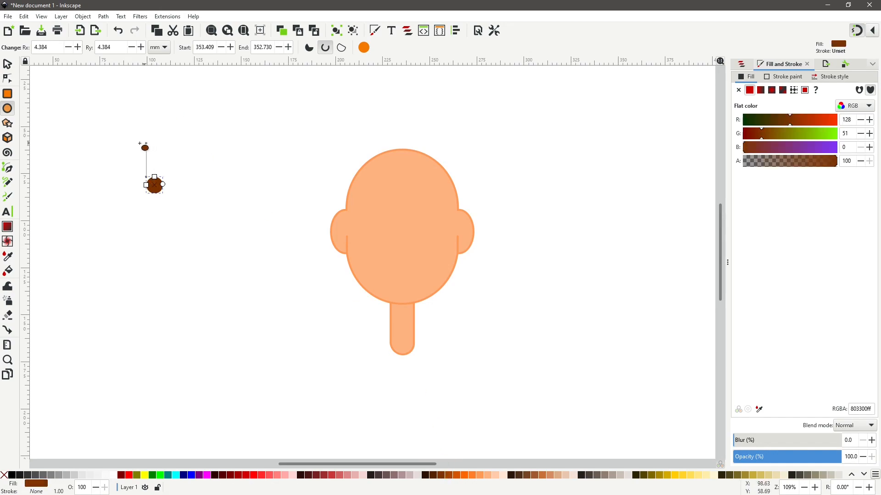
- Move the brown circle onto the face as the left eye, at about X 217.2 mm, Y 97.4 mm
left_click(7, 64)
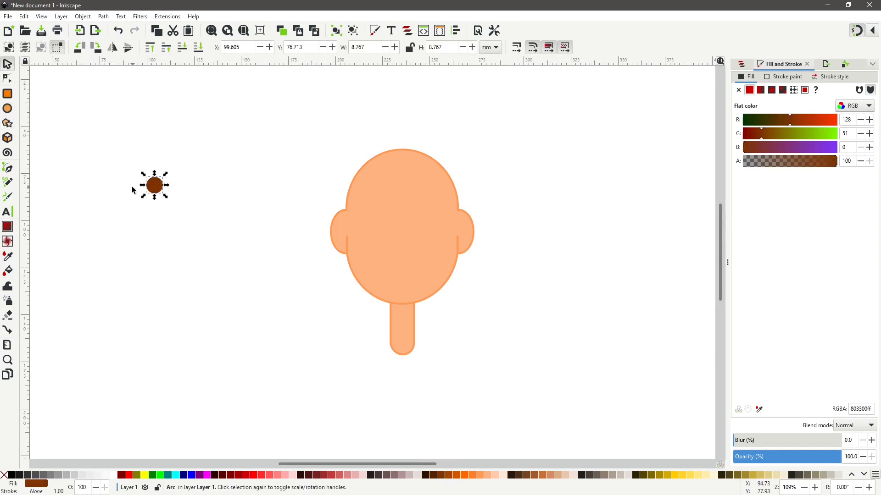
left_click_drag(157, 188, 387, 232)
left_click_drag(385, 228, 384, 229)
- Duplicate the brown eye and move the copy 28 mm horizontally across the face to form the right eye
right_click(383, 229)
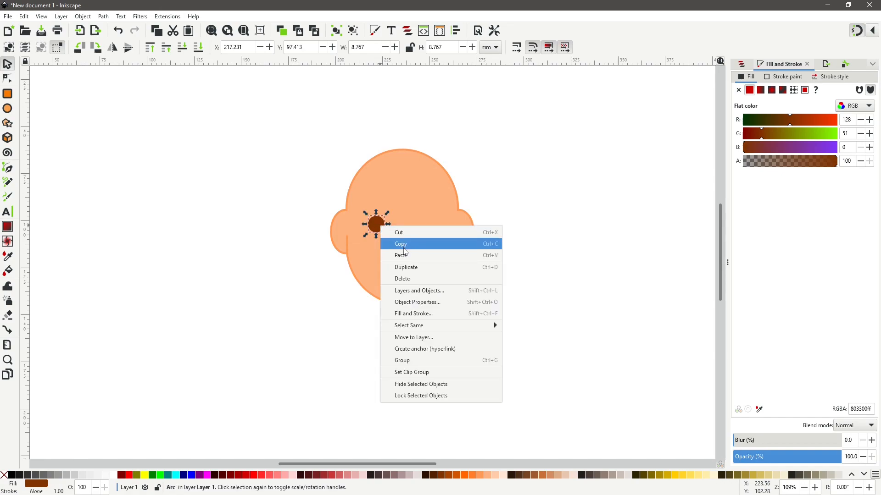
left_click(402, 268)
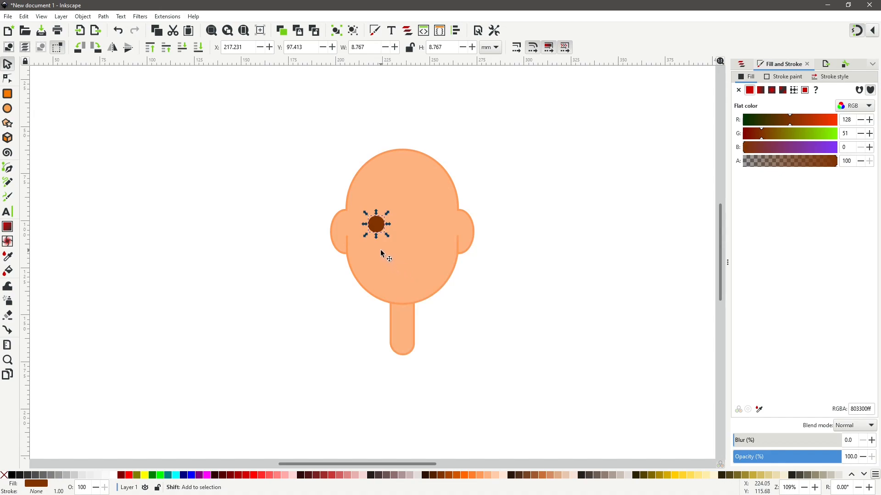
mouse_move(377, 228)
left_mouse_down()
mouse_move(409, 228)
mouse_move(377, 228)
left_mouse_up()
left_click(510, 228)
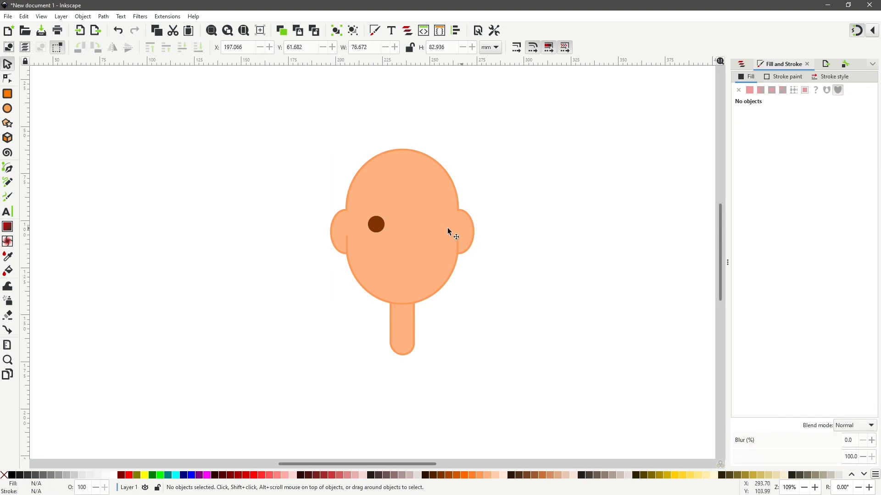
left_click(373, 228)
key("ctrl+d")
left_click_drag(374, 228, 431, 231)
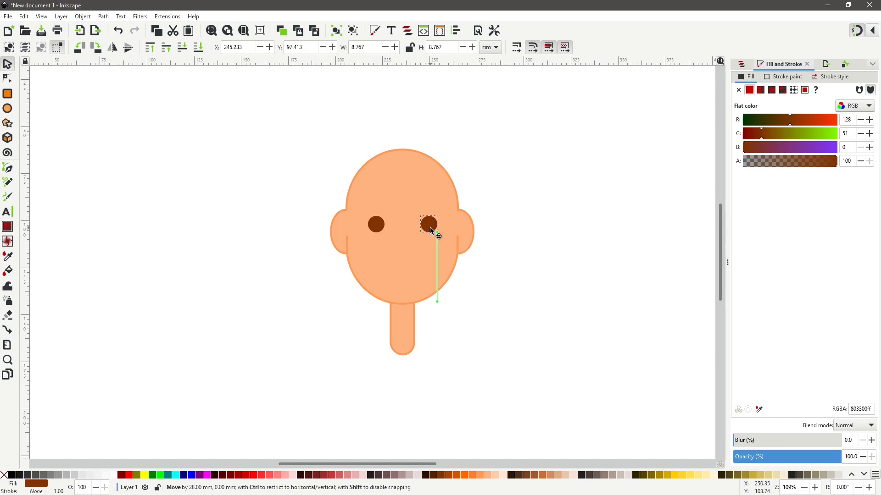
left_click_drag(431, 231, 432, 231)
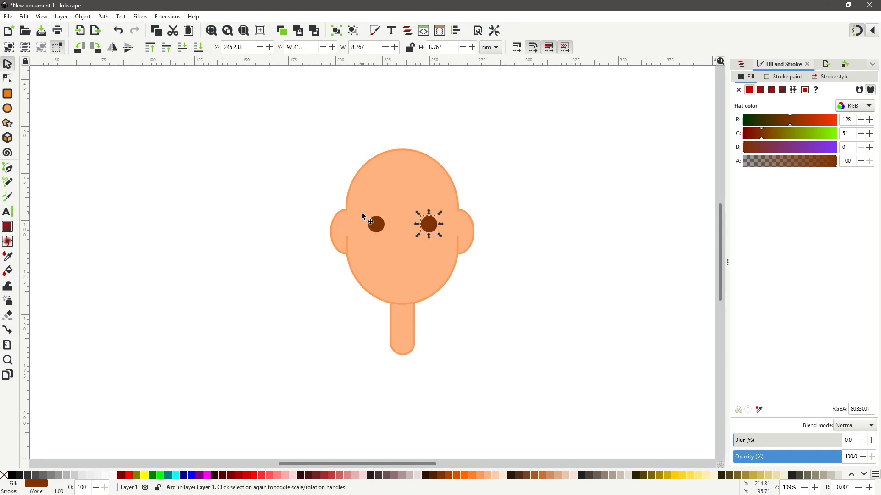
left_click(543, 289)
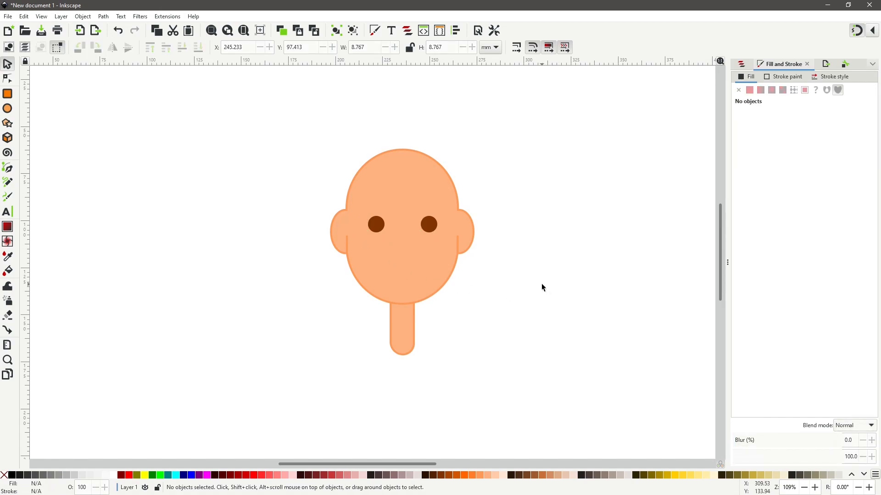
- Select both brown eyes and group them
left_click(381, 230)
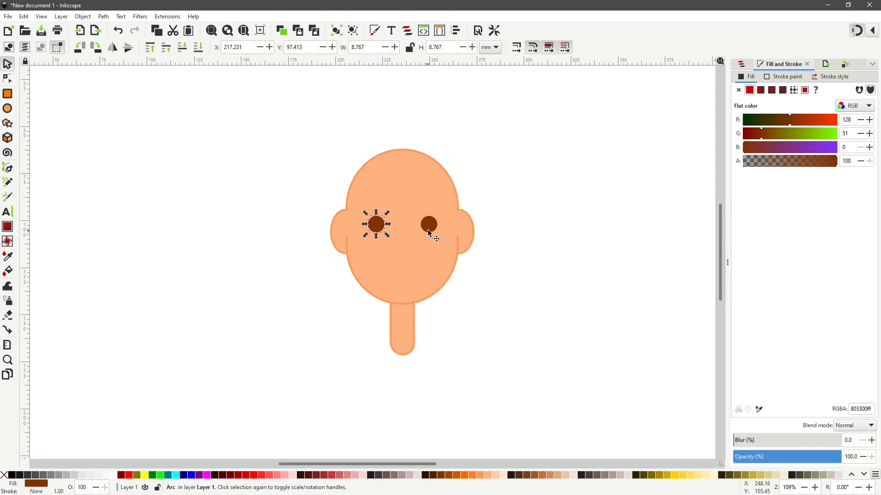
left_click(430, 231)
left_click(377, 228, "shift")
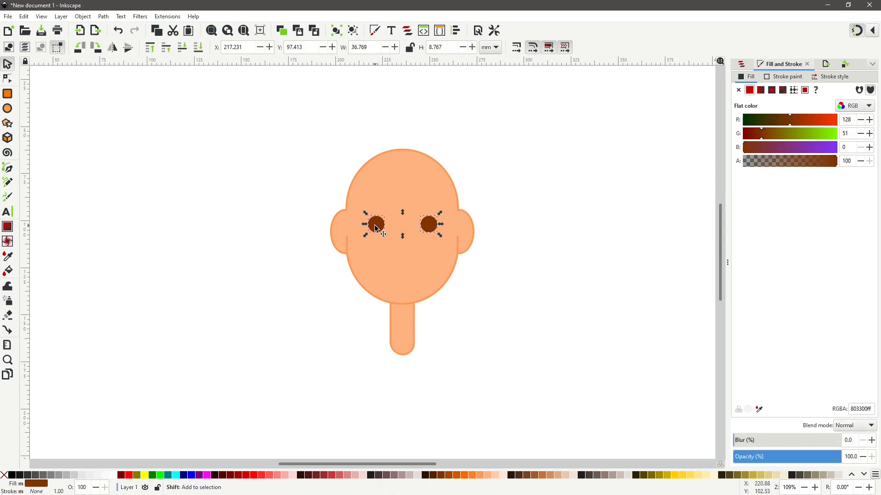
left_click(82, 17)
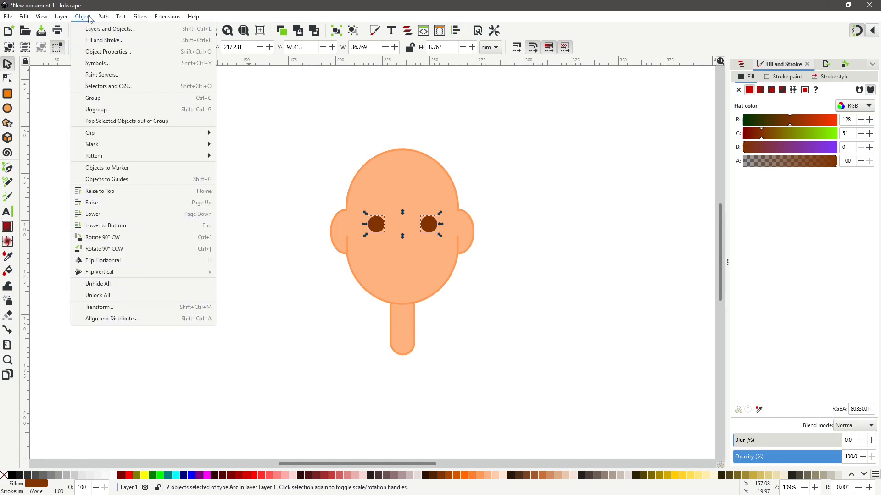
left_click(103, 99)
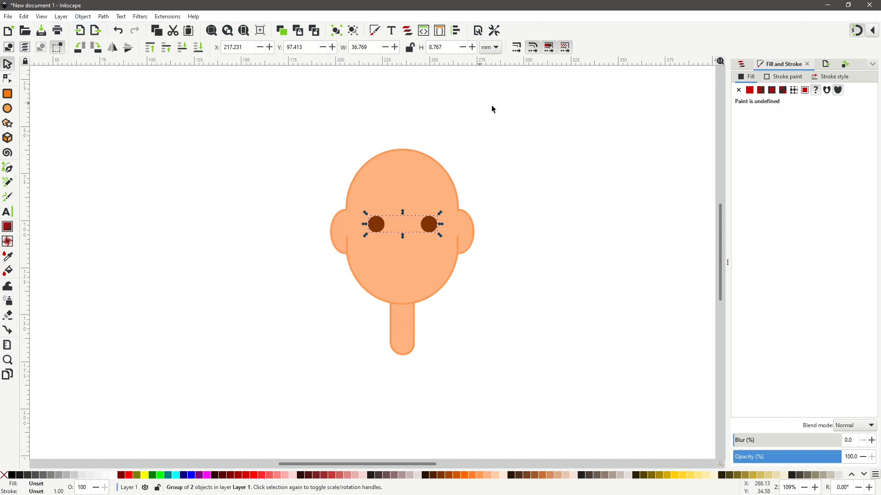
- Centre the eye group horizontally with the head shape, aligned relative to the selection area
left_click(402, 159, "shift")
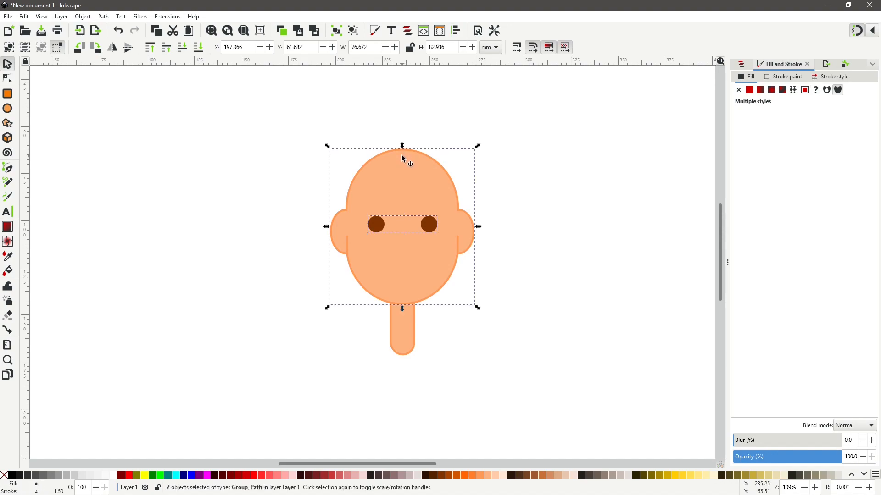
left_click(456, 32)
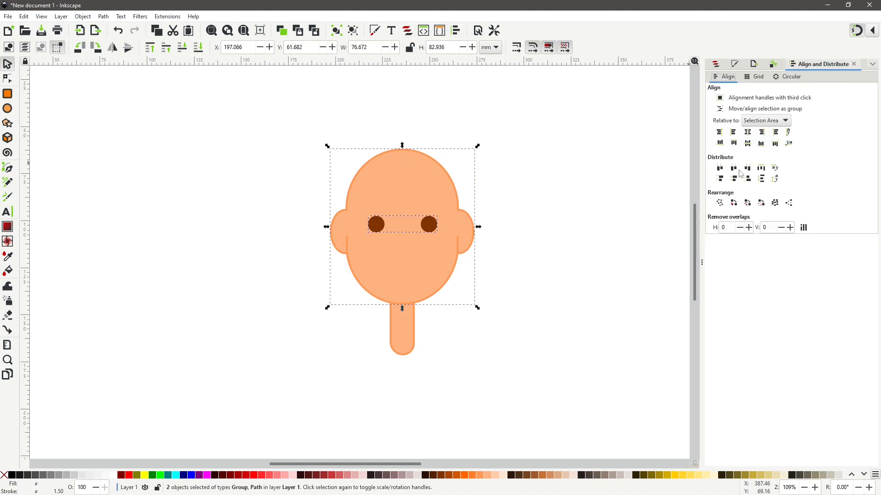
left_click(748, 134)
left_click(517, 219)
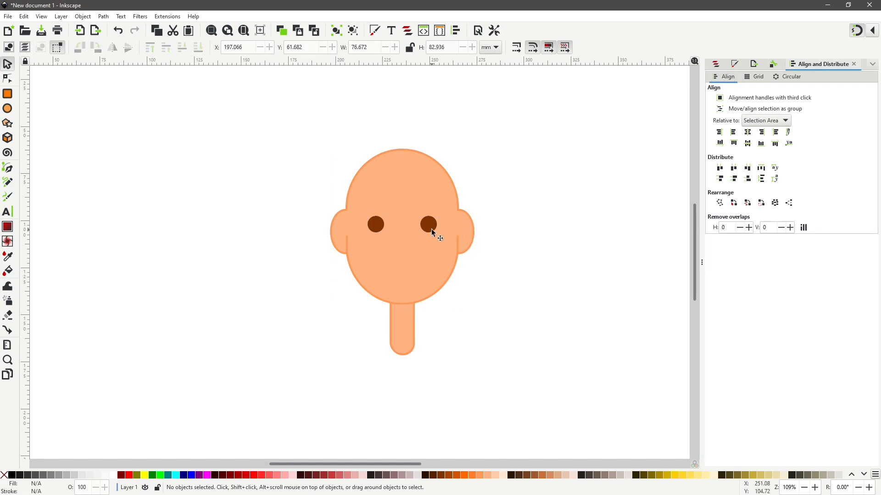
- Lower the eye group to about Y 99 mm and centre it horizontally on the head again
left_click(376, 226)
mouse_move(377, 226)
left_mouse_down()
mouse_move(357, 226)
mouse_move(366, 221)
mouse_move(359, 214)
mouse_move(372, 229)
left_mouse_up()
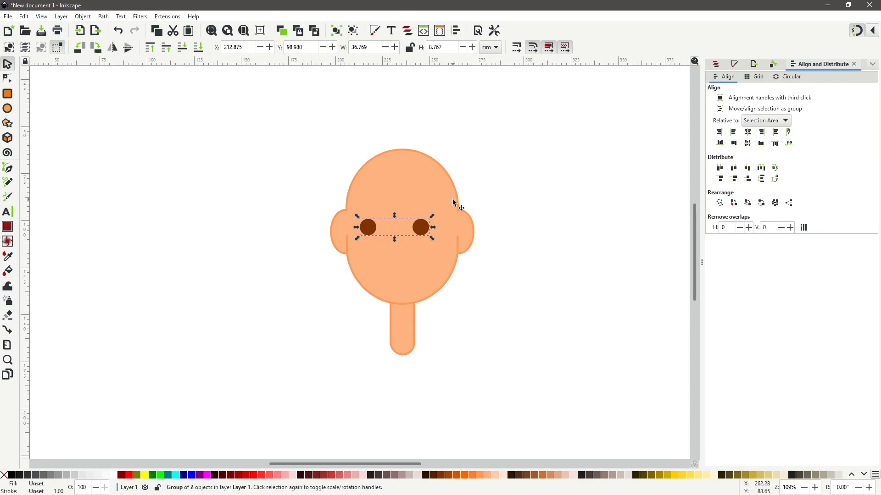
key("shift")
left_click(412, 182, "shift")
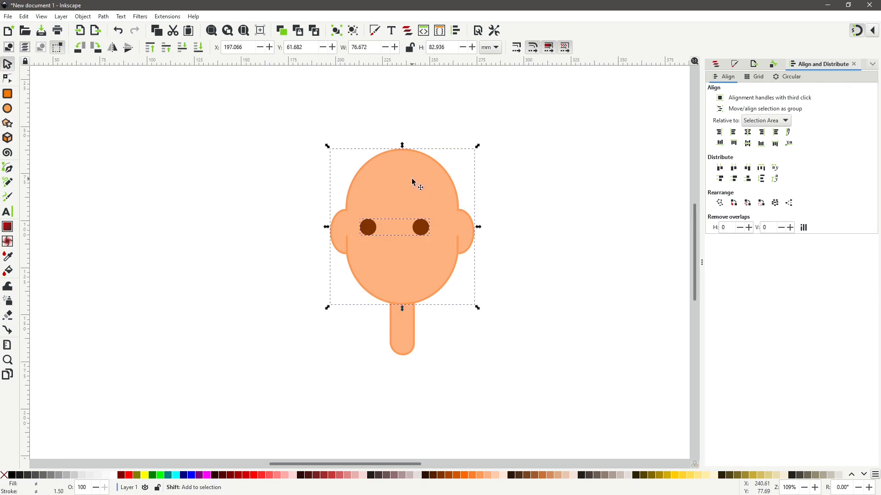
left_click(749, 133)
left_click(524, 231)
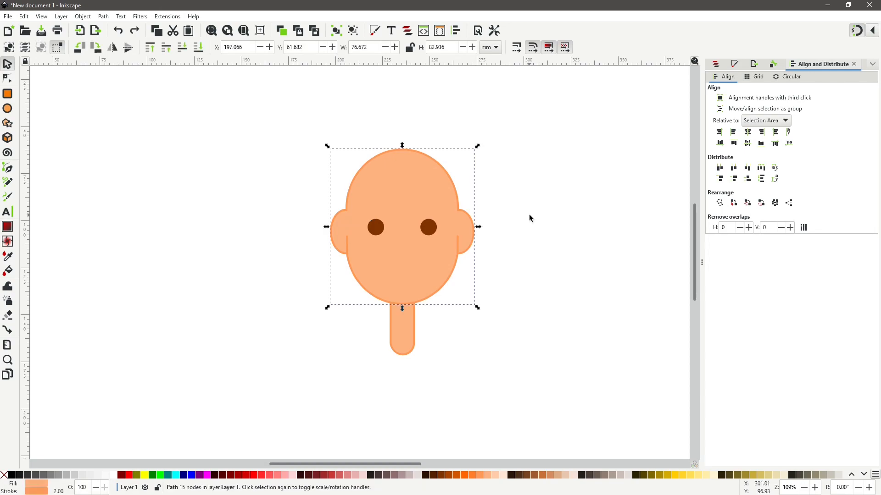
- Ungroup the two brown eyes and clear the selection
left_click(427, 227)
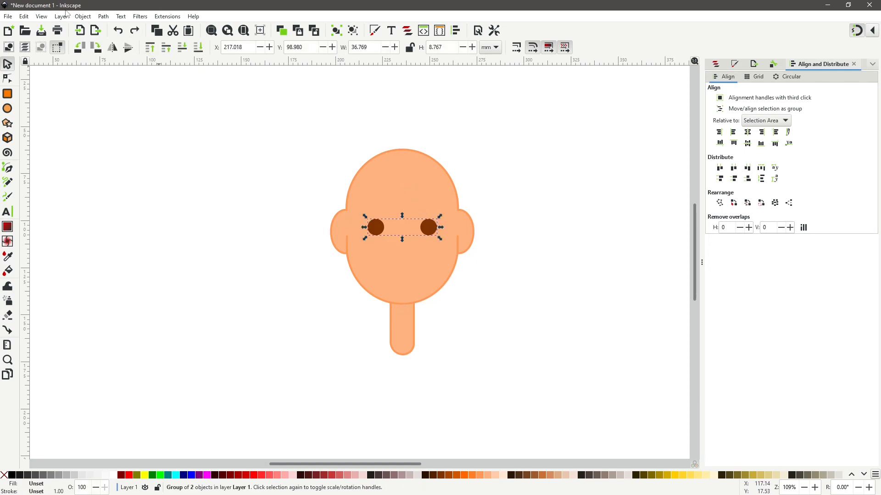
left_click(83, 17)
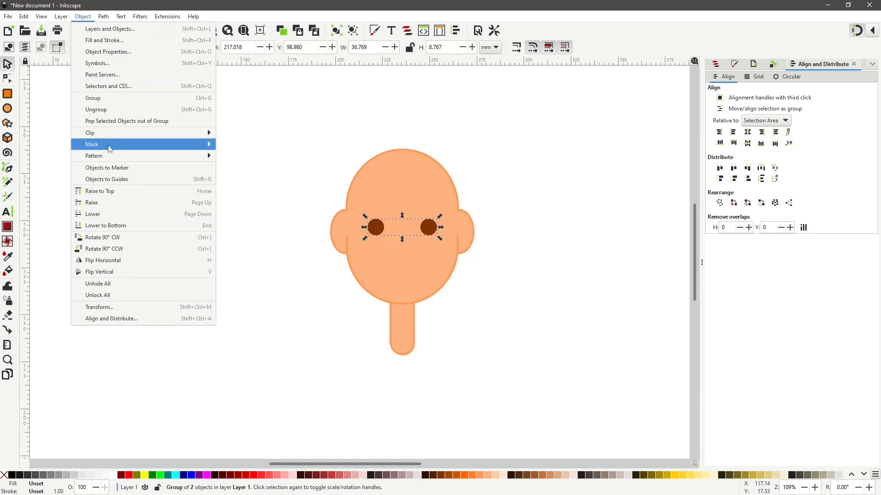
left_click(109, 110)
left_click(554, 202)
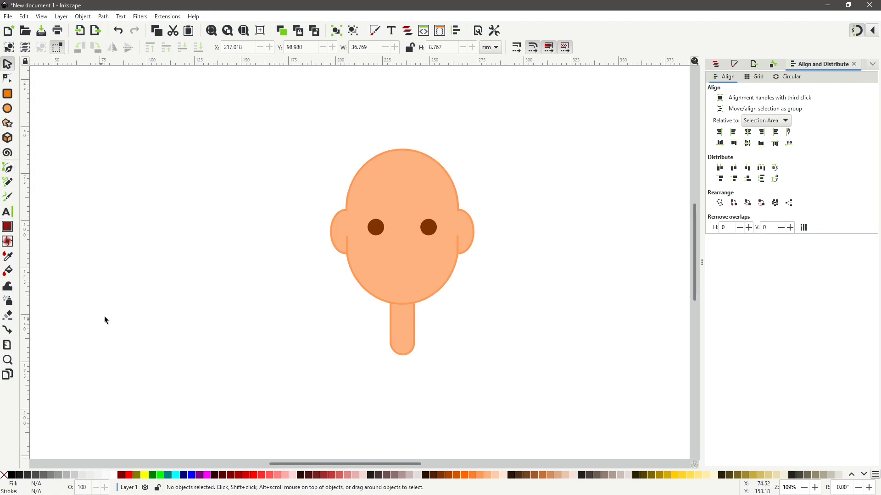
- Add a horizontal guide at about Y 97 mm and draw an arched BSpline eyebrow about 12 mm wide on it above the left eye
left_click(8, 168)
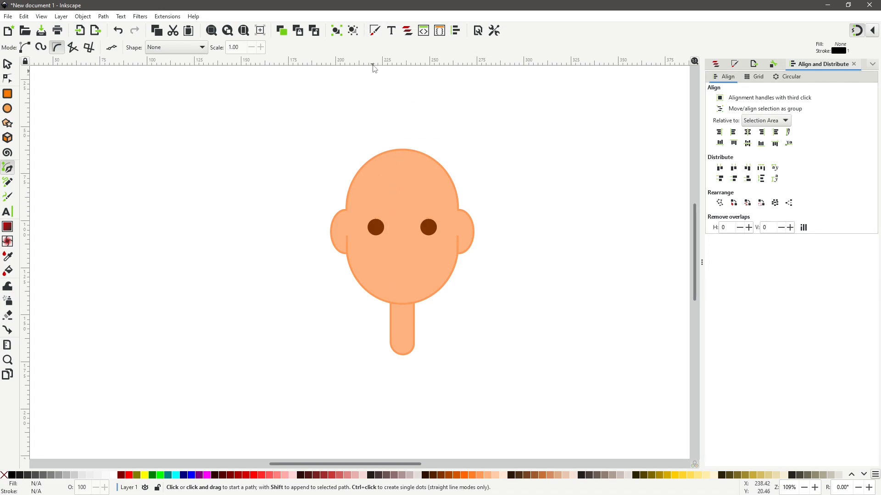
left_click_drag(402, 64, 411, 215)
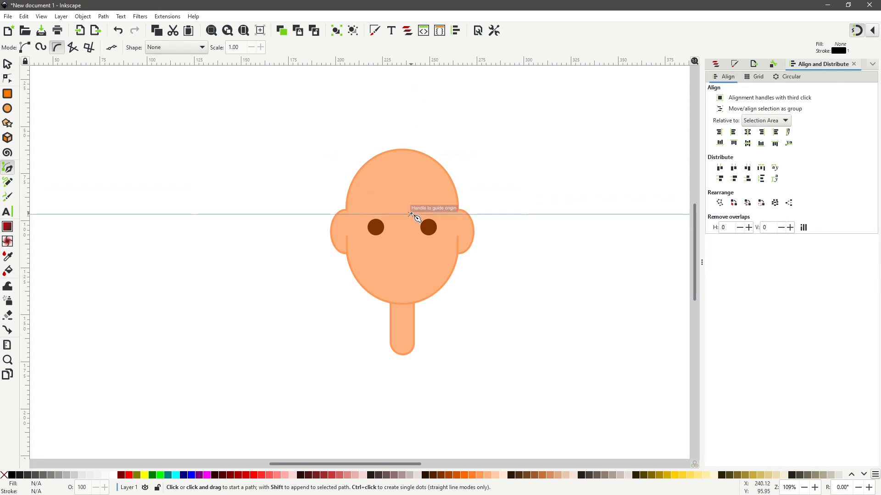
scroll(405, 228, "up", 3)
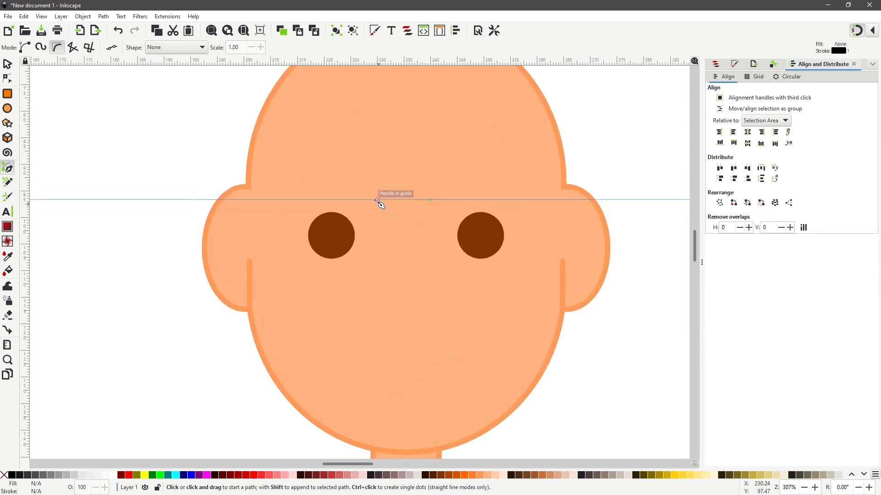
left_click(293, 200)
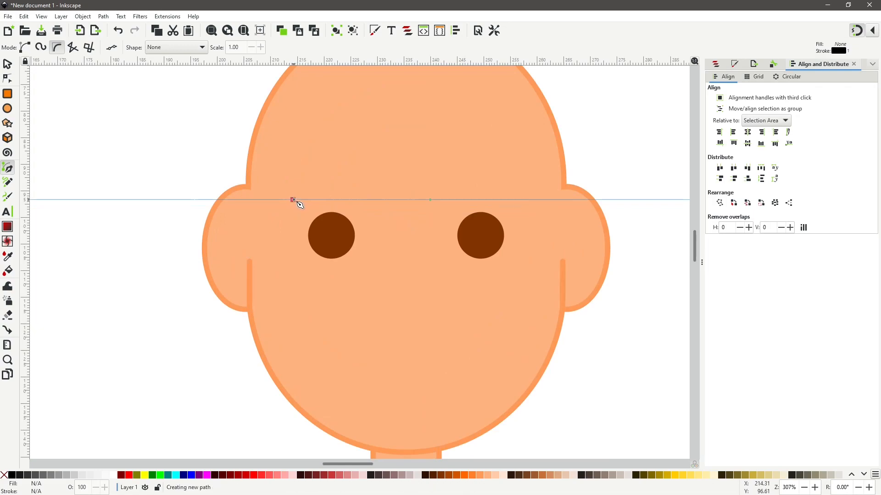
left_click(333, 183)
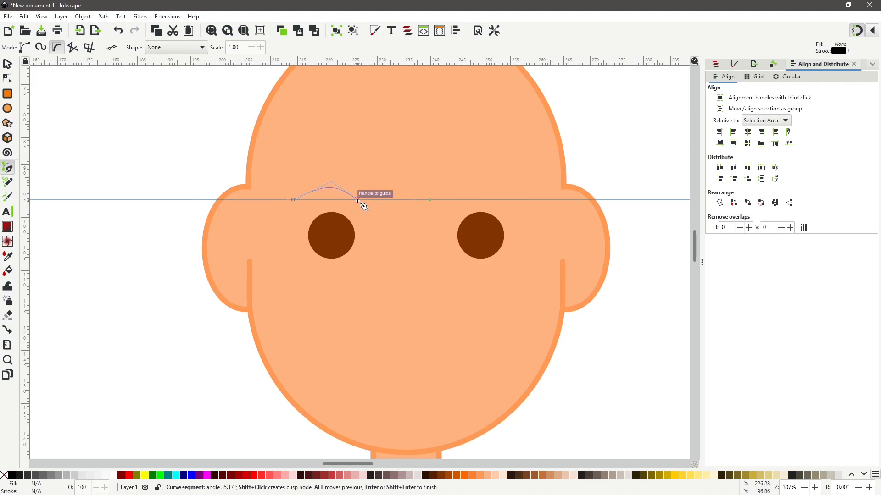
left_click(357, 201)
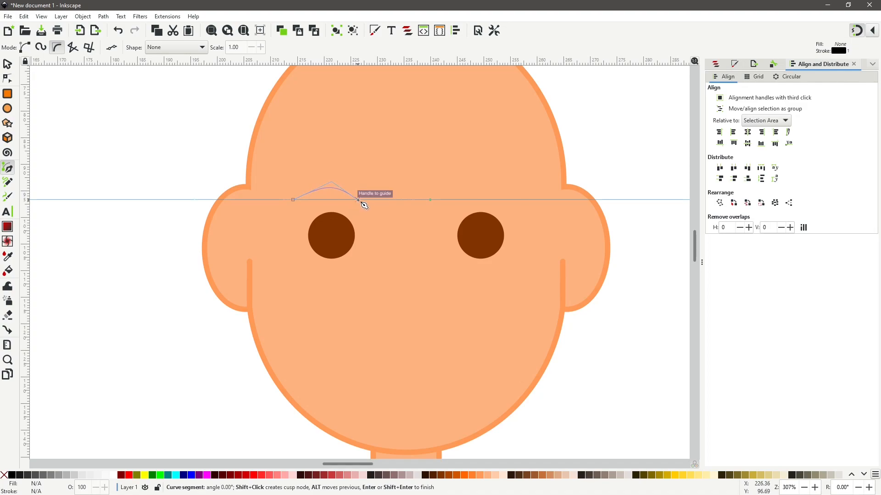
key("Return")
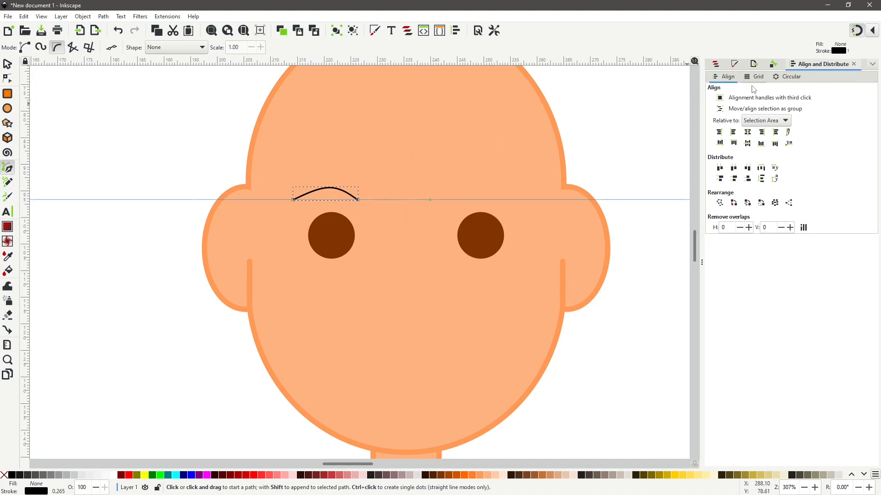
- Set the eyebrow's stroke width to 2 mm
left_click(716, 65)
left_click(791, 66)
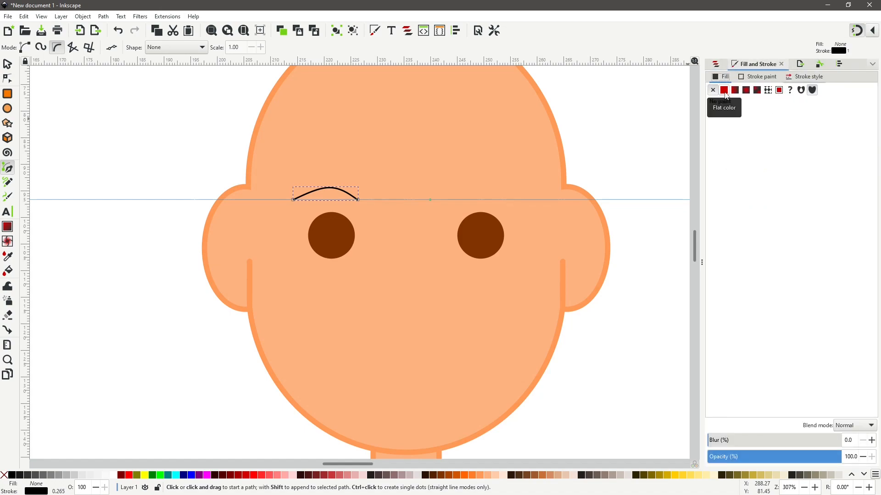
left_click(762, 77)
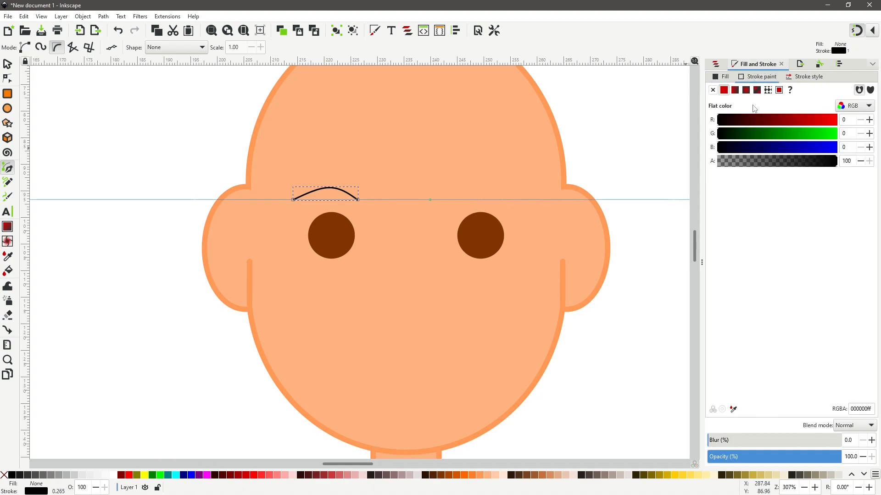
left_click(790, 79)
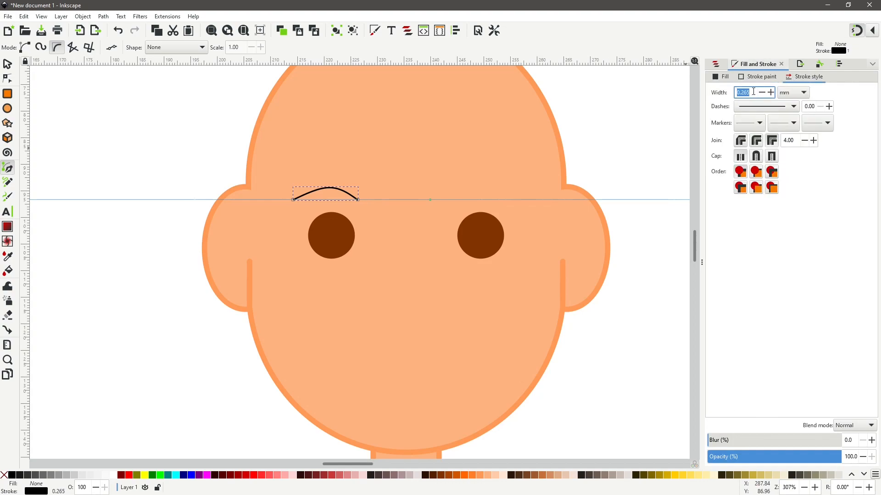
type("2")
key("Return")
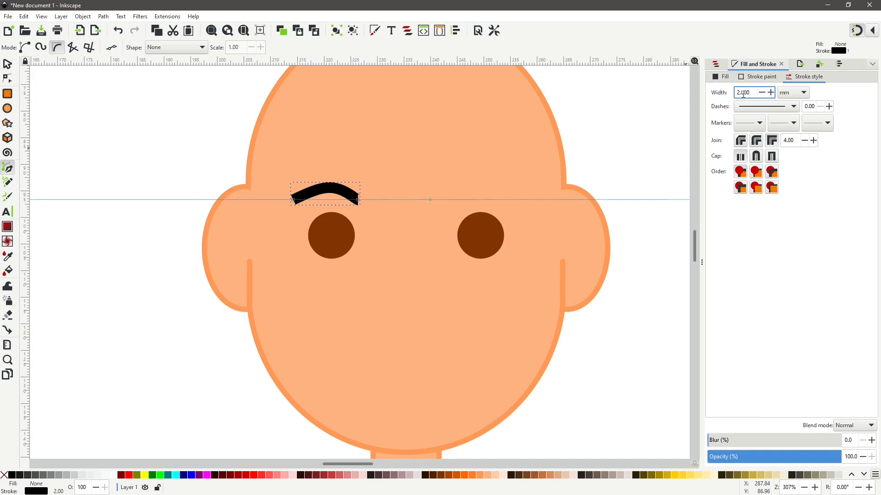
- Duplicate the eyebrow, flip the copy horizontally and place it above the right eye at about X 244 mm, Y 92 mm
key("s")
right_click(322, 189)
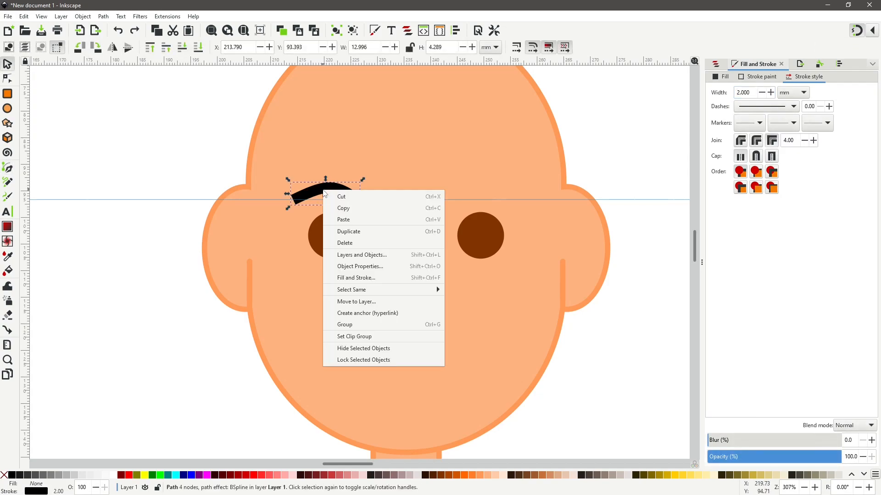
left_click(355, 232)
left_click_drag(339, 197, 149, 166)
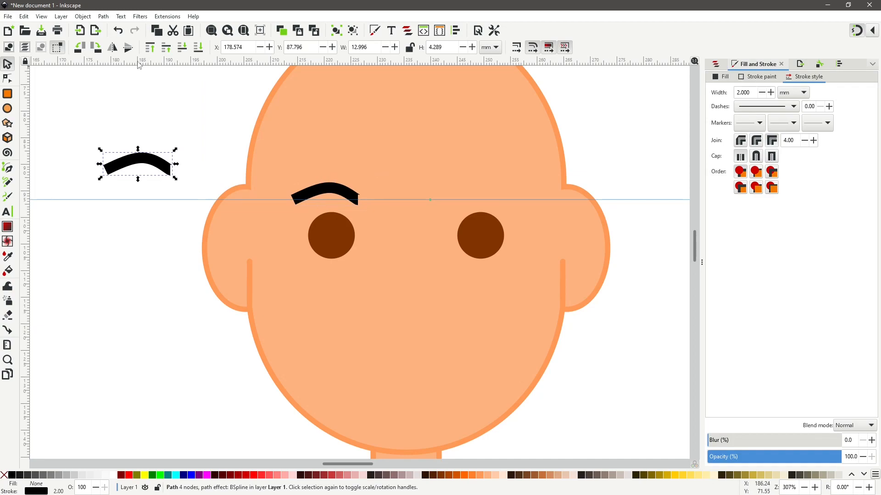
left_click(112, 47)
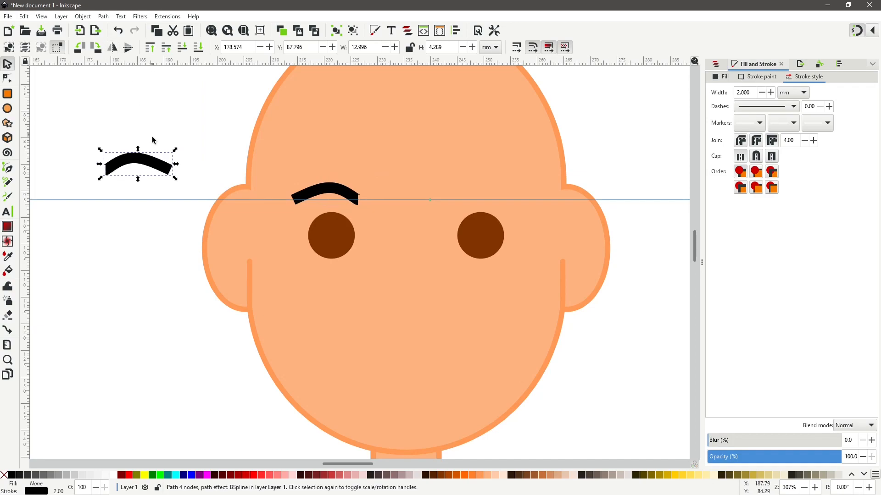
left_click_drag(173, 163, 494, 189)
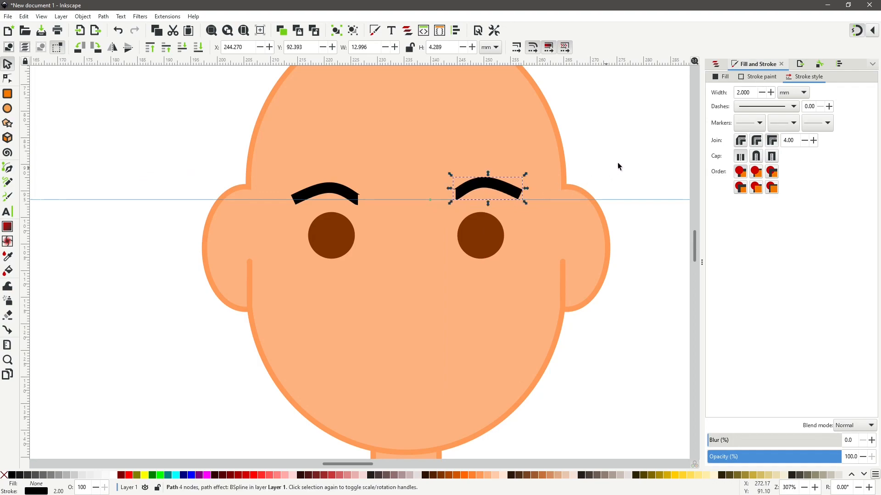
- Delete the horizontal guide that runs across the face above the eyes
left_click(625, 183)
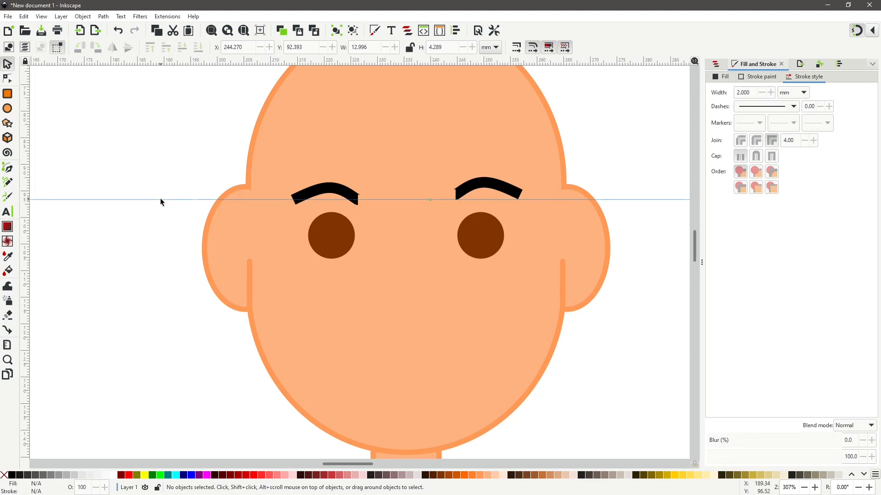
key("Delete")
key("Delete")
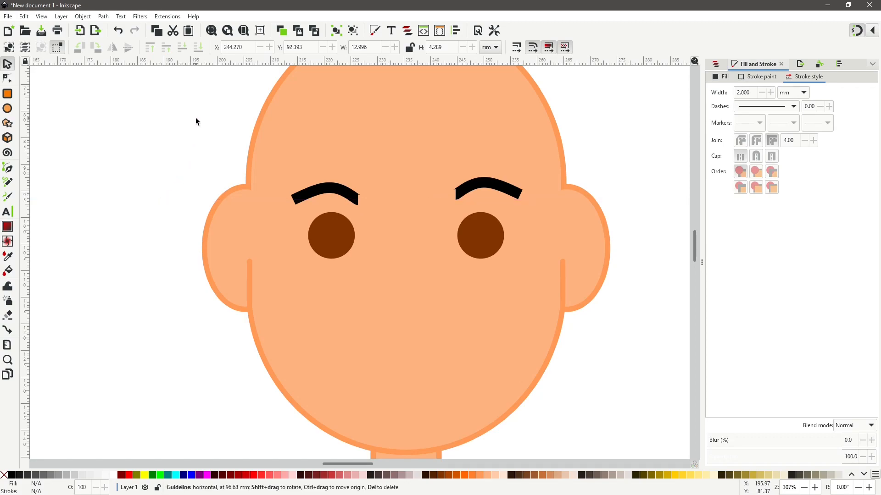
- Give both eyebrow strokes round caps
left_click(344, 193)
left_click(756, 156)
left_click(508, 192)
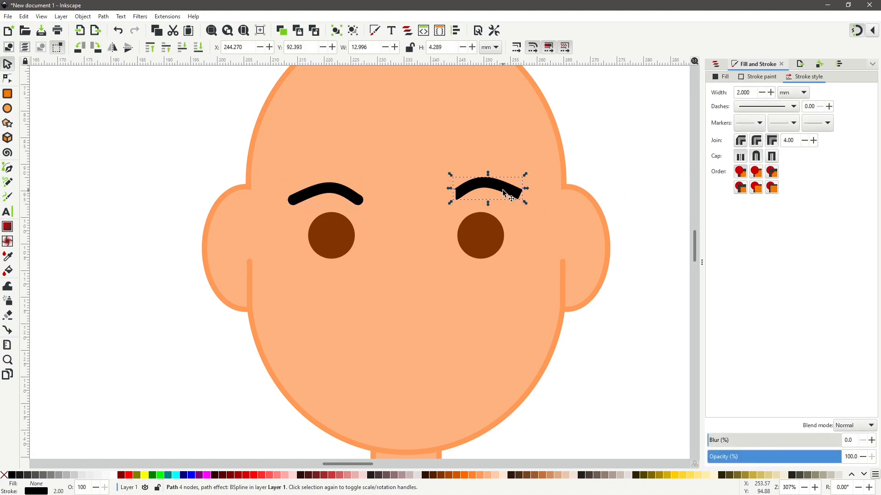
left_click(757, 158)
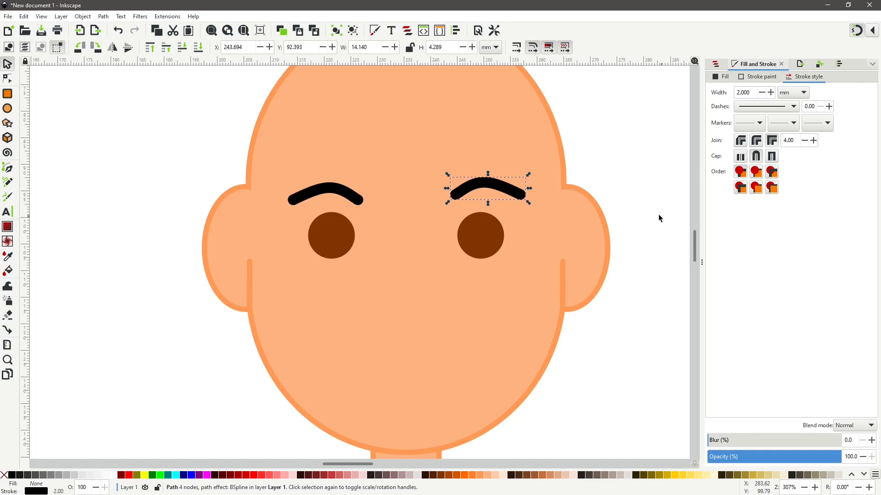
left_click(635, 178)
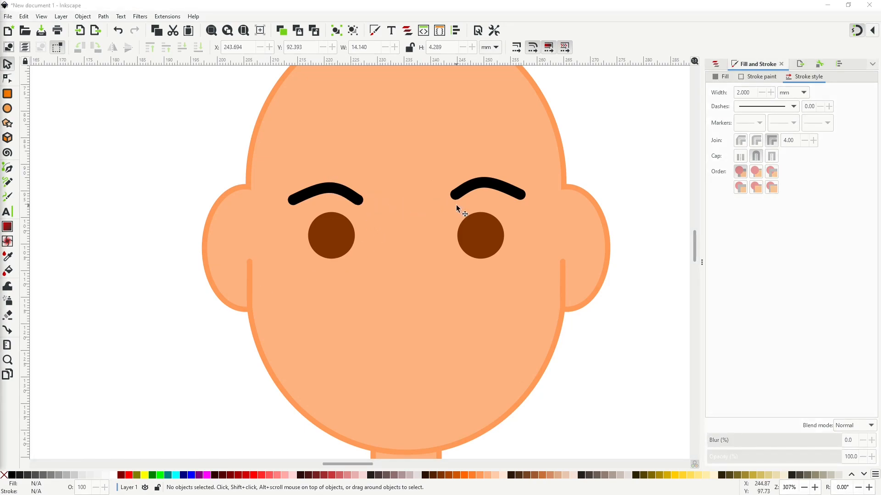
- Align both eyebrows to the same height on their horizontal axis, relative to the selection area, and nudge the pair to about Y 93 mm
left_click(340, 191)
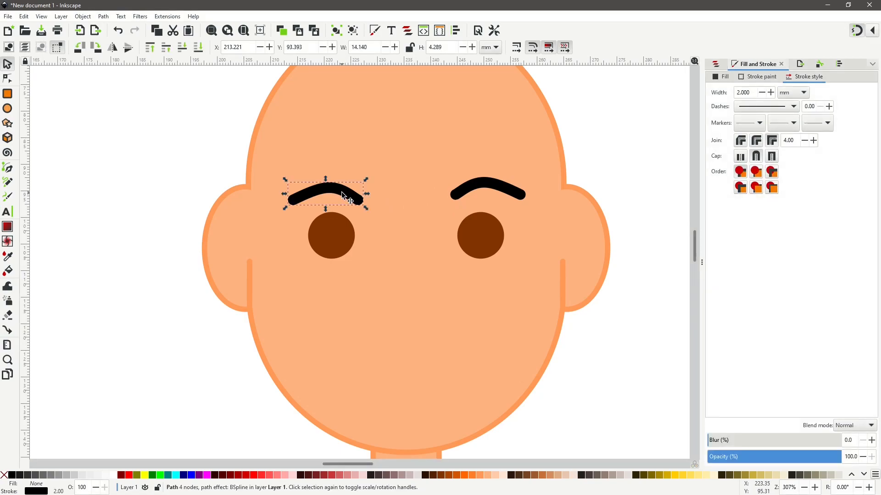
left_click(480, 185)
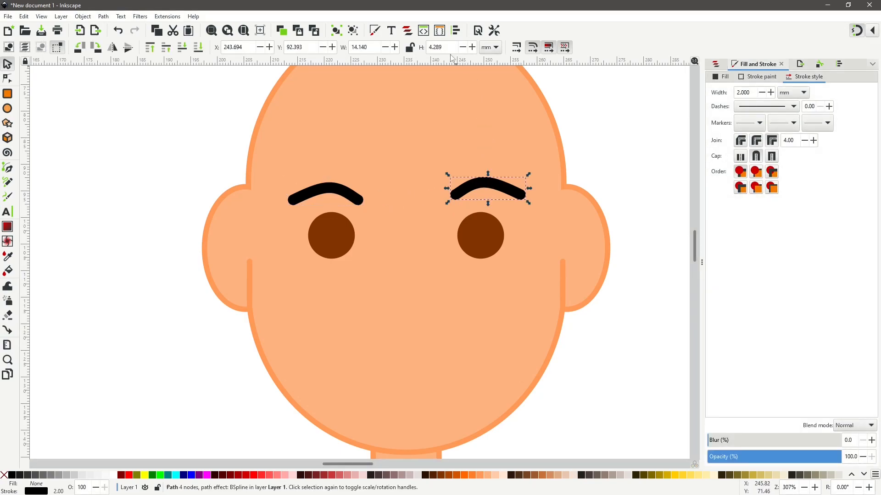
left_click(458, 31)
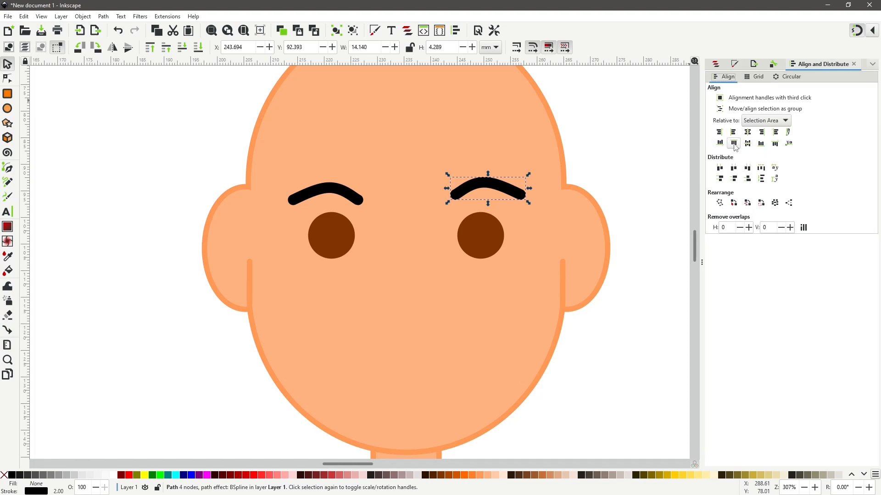
left_click(323, 189)
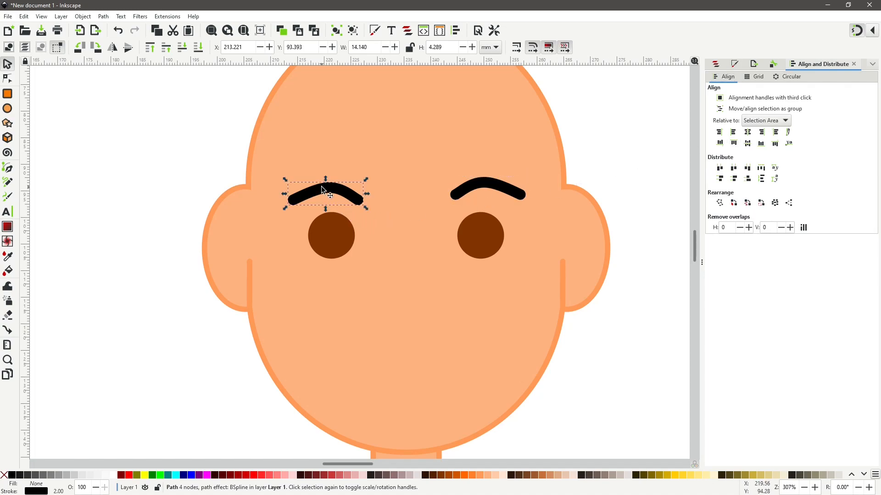
left_click(485, 184, "shift")
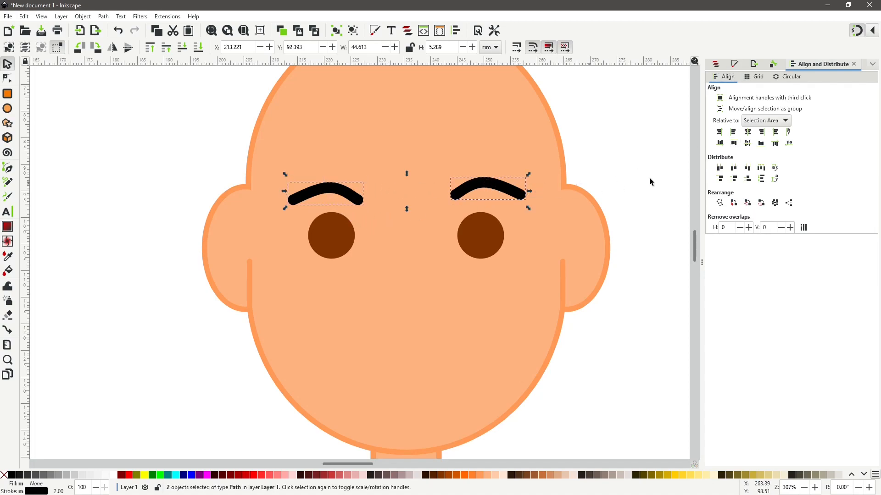
left_click(747, 144)
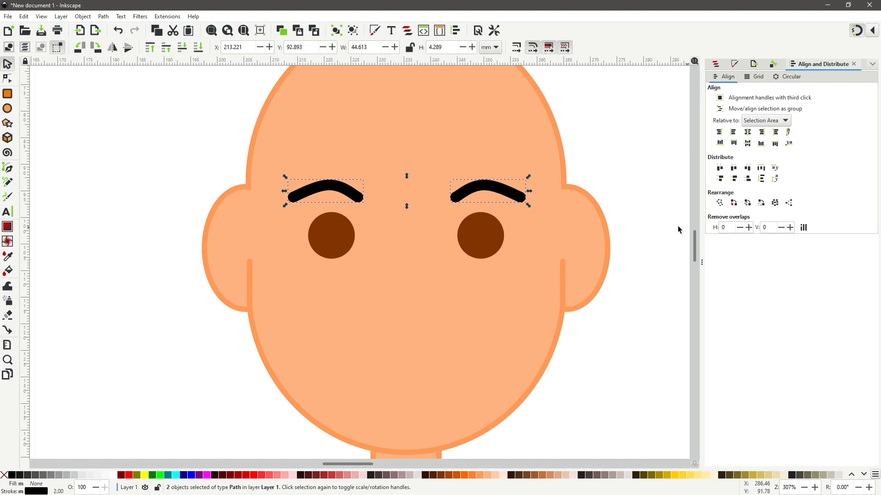
mouse_move(354, 195)
left_mouse_down()
mouse_move(359, 203)
mouse_move(356, 194)
left_mouse_up()
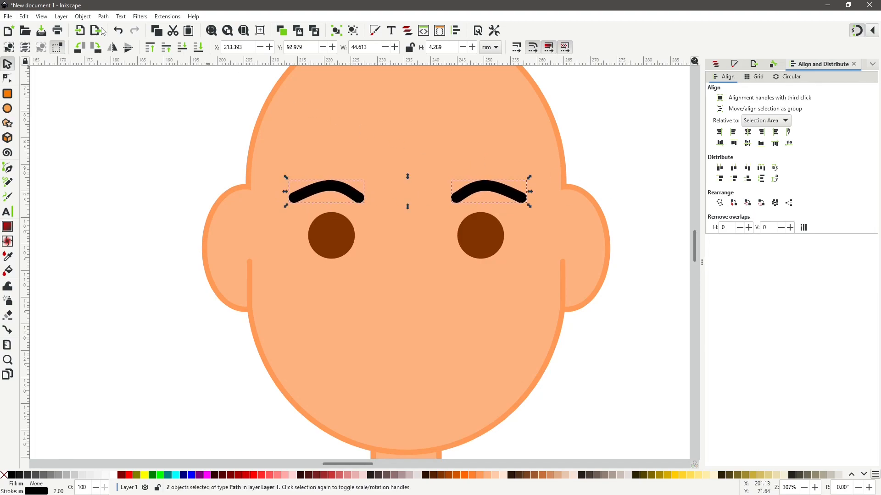
- Group the two eyebrows and centre the group horizontally with the head shape
left_click(83, 19)
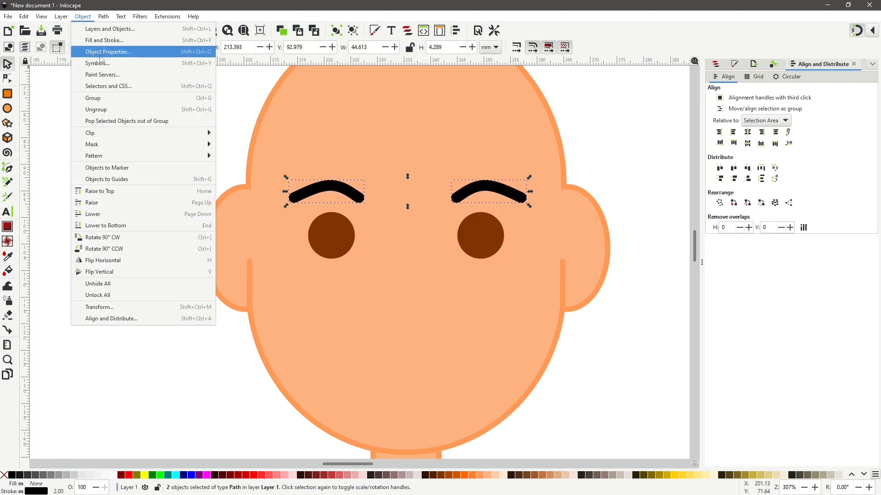
left_click(110, 97)
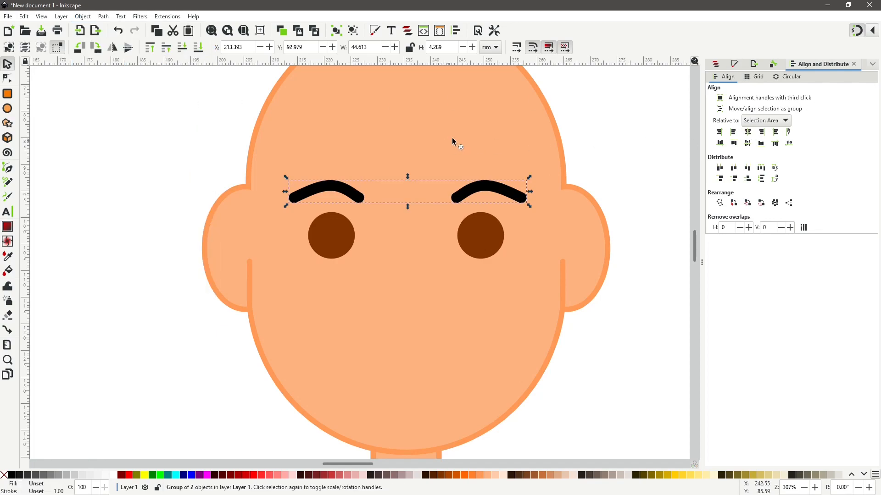
left_click(513, 134, "shift")
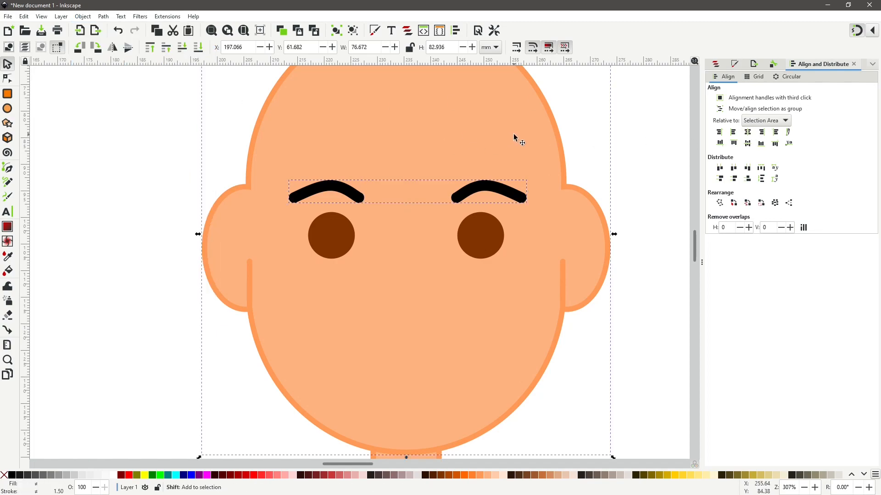
left_click(747, 132)
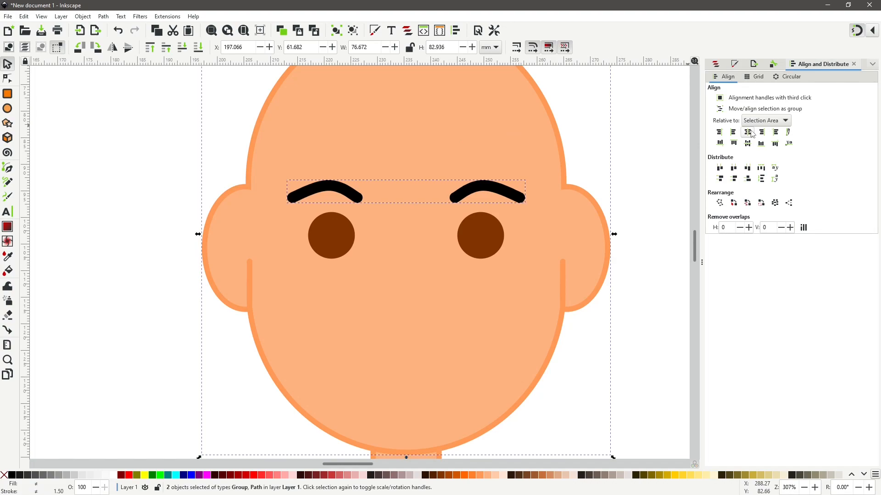
- Ungroup the two eyebrows so they are separate paths again
left_click(648, 154)
left_click(341, 192)
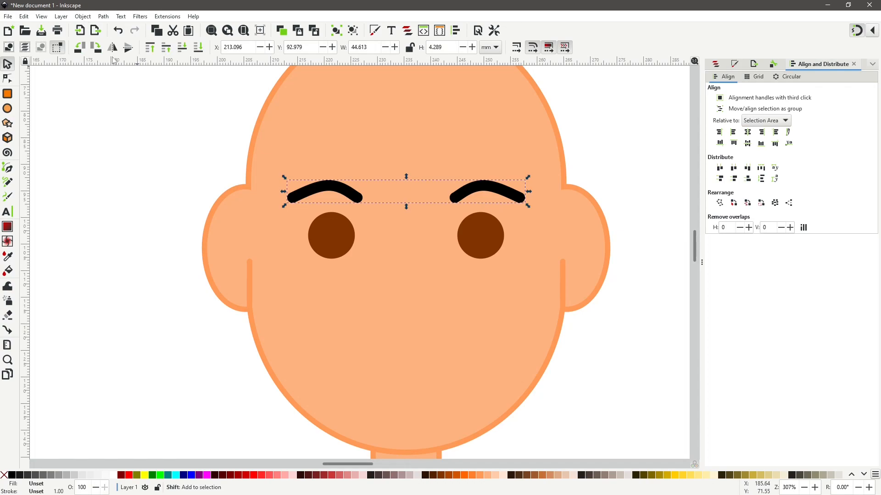
left_click(83, 17)
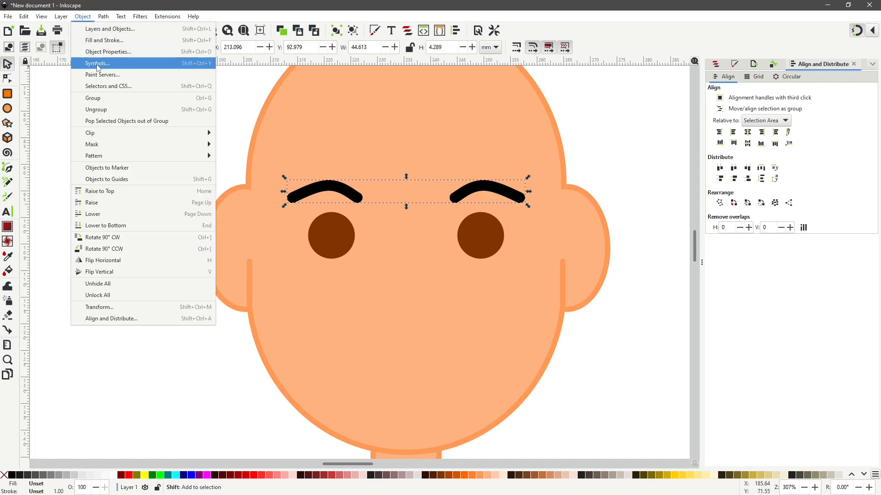
left_click(117, 109)
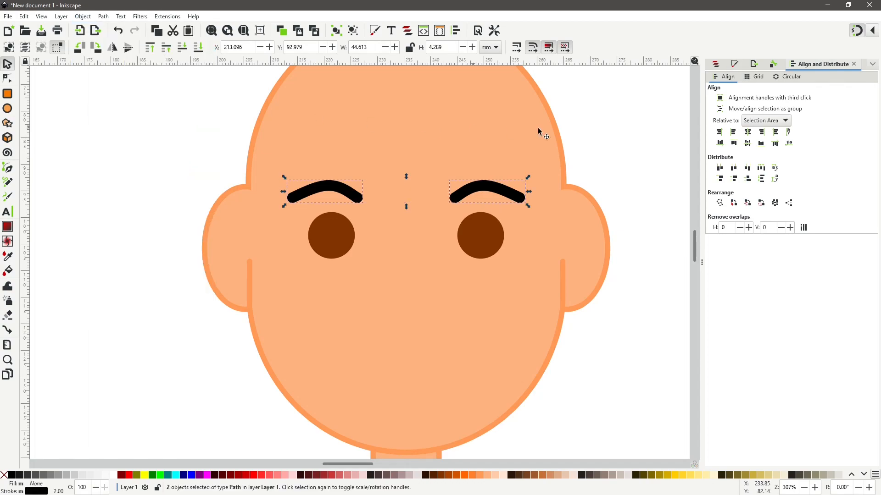
left_click(619, 133)
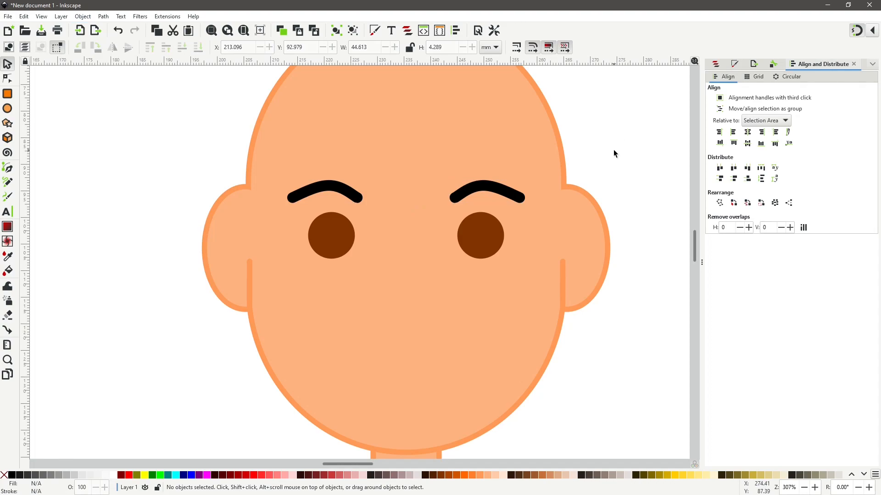
- Give the orange-outlined ellipse beside the head a flat light grey fill (f2f2f2)
scroll(613, 153, "down", 2, "ctrl")
scroll(617, 208, "up", 1, "ctrl")
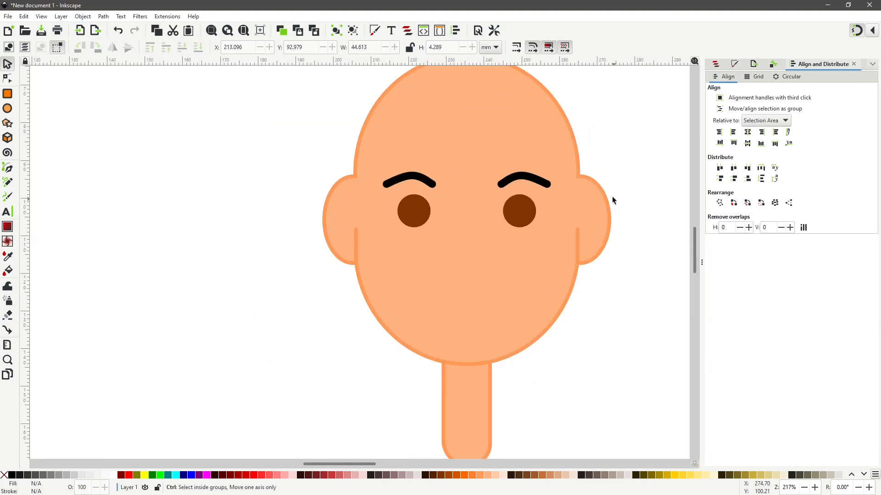
key("space")
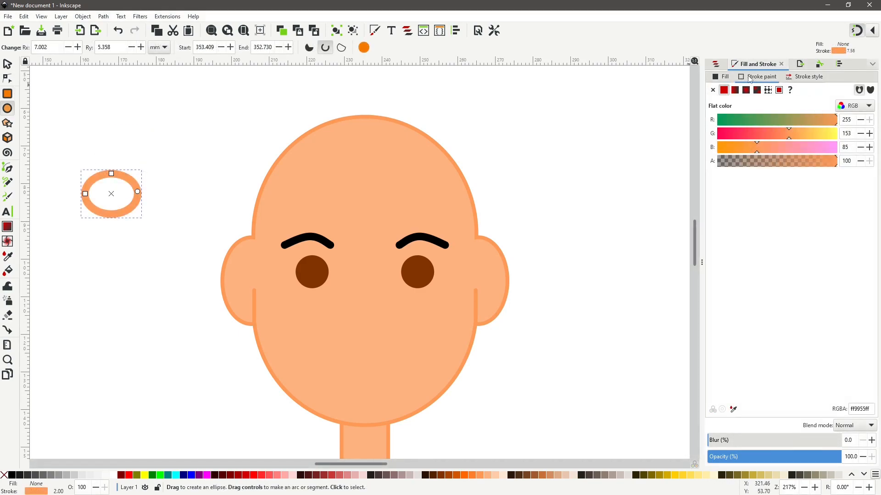
left_click(721, 76)
left_click(724, 90)
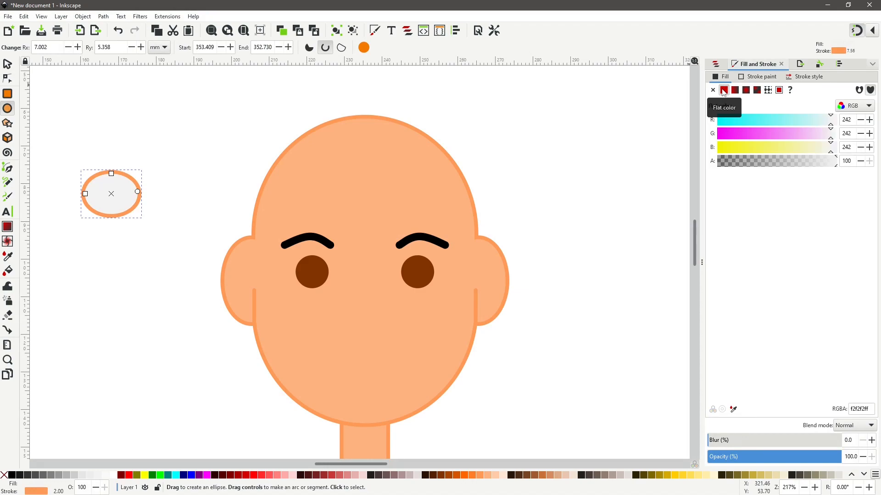
- Subtract a rounded rectangle about 32 by 16 mm from the ellipse's upper half and move the resulting mouth onto the lower face
left_click(8, 94)
mouse_move(49, 133)
left_mouse_down()
mouse_move(61, 171)
mouse_move(186, 200)
mouse_move(174, 196)
left_mouse_up()
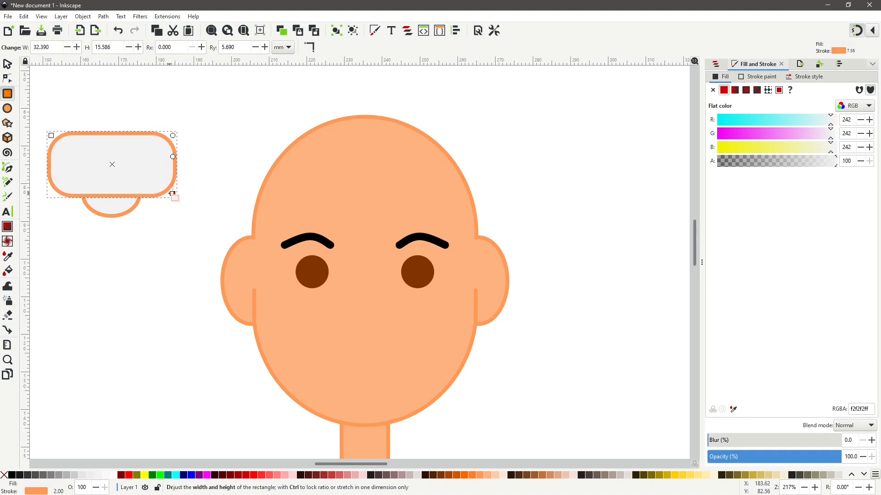
left_click(7, 64)
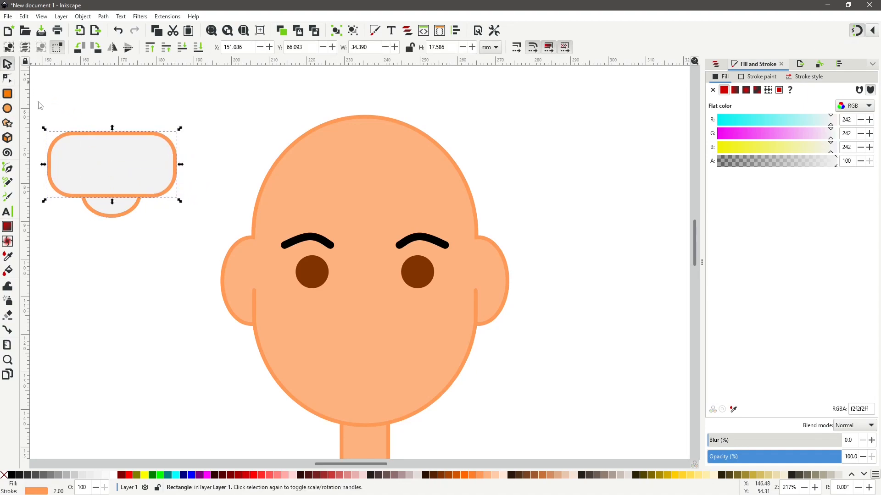
left_click(123, 215, "shift")
left_click(103, 16)
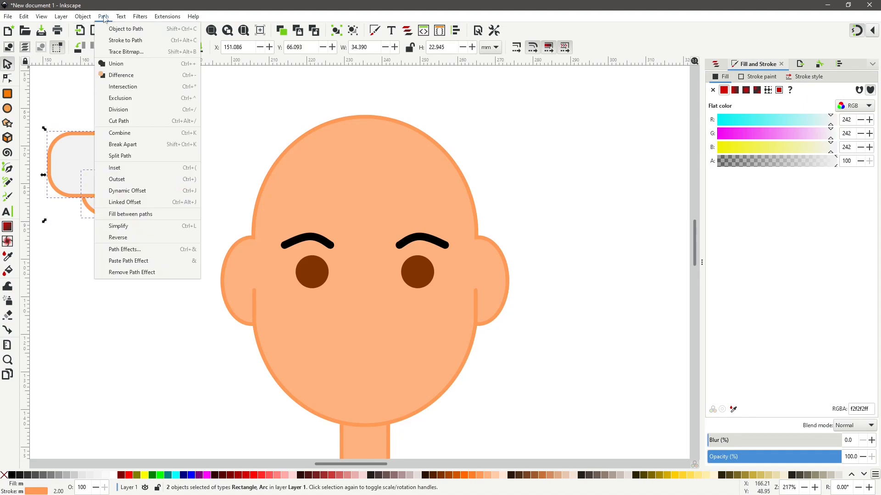
left_click(123, 79)
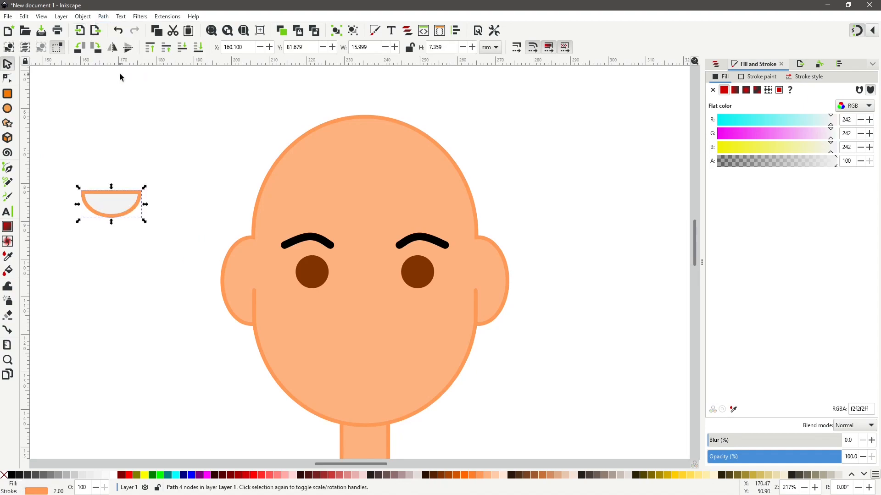
left_click_drag(118, 208, 373, 368)
left_click(580, 280)
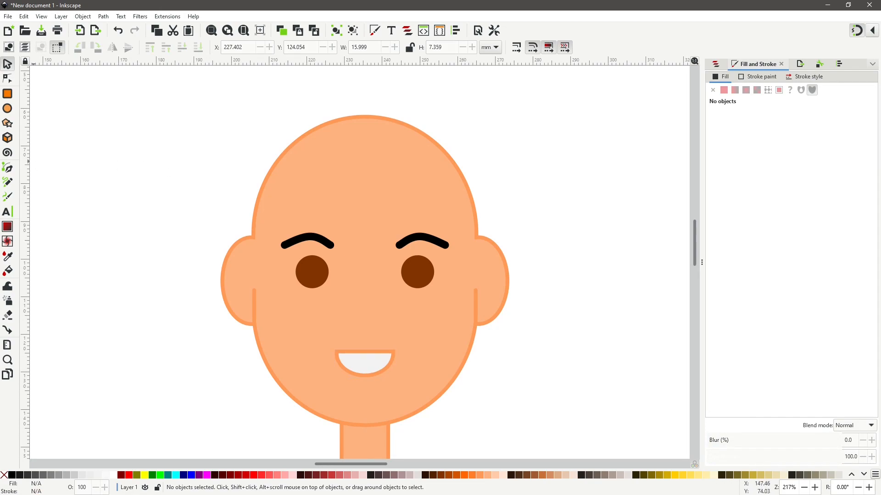
- Draw a small rounded rectangle about 6.6 by 2.4 mm beside the head, with a flat fill and no stroke
left_click(7, 93)
left_click_drag(95, 193, 120, 201)
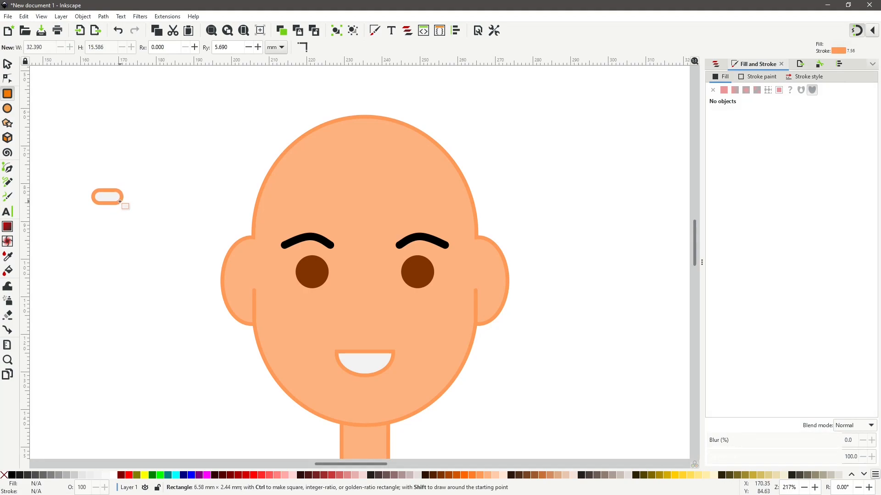
left_click_drag(120, 202, 121, 202)
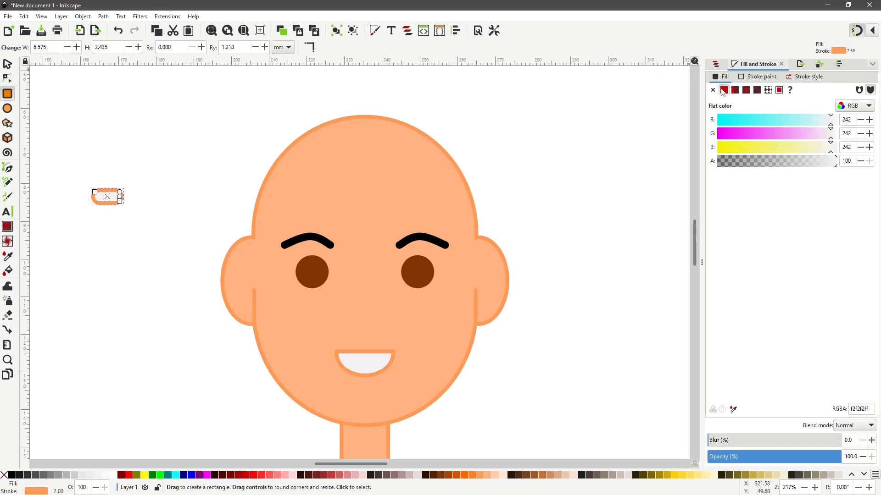
left_click(713, 91)
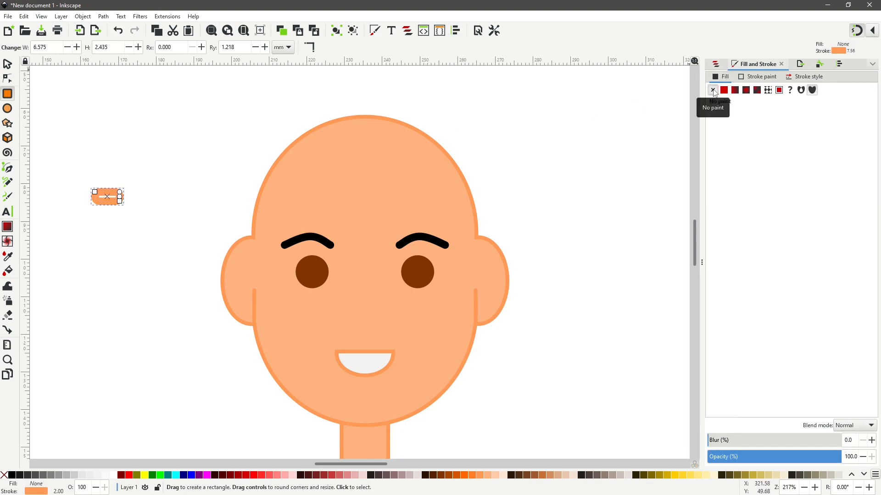
left_click(761, 78)
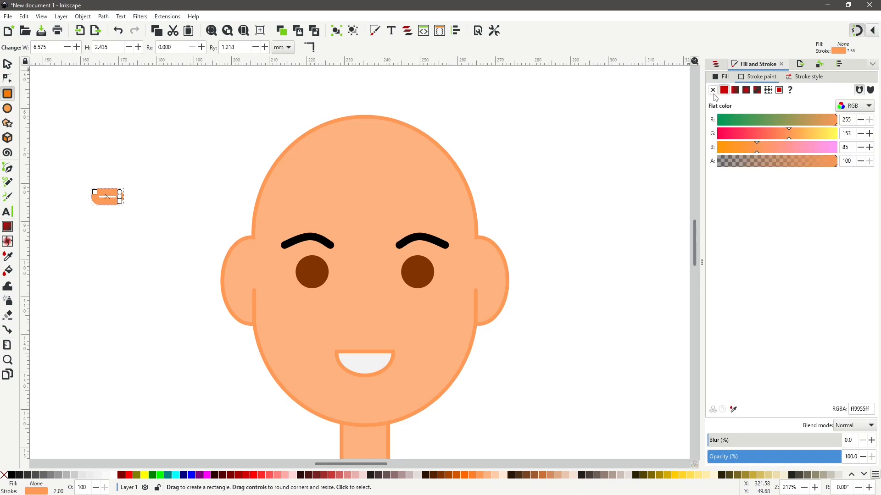
left_click(713, 91)
left_click(722, 77)
left_click(729, 90)
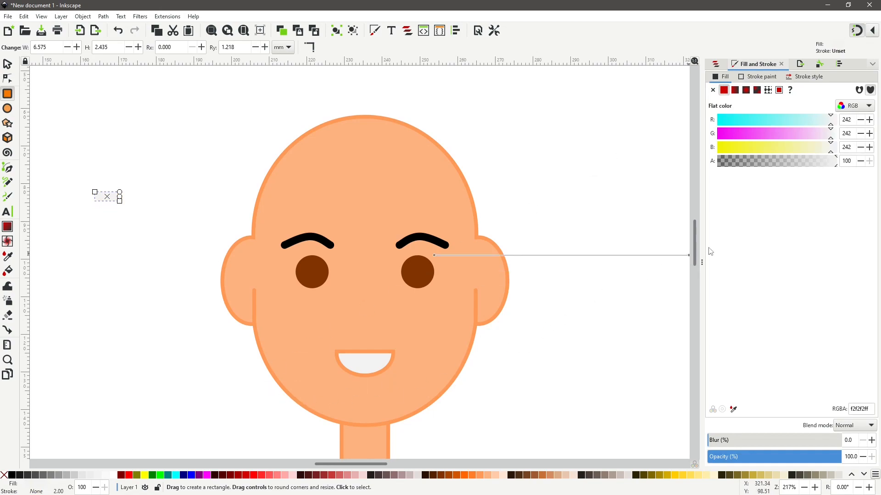
- Fill the small rounded rectangle with the darker orange (ff9955) sampled from the ear line
left_click(750, 122)
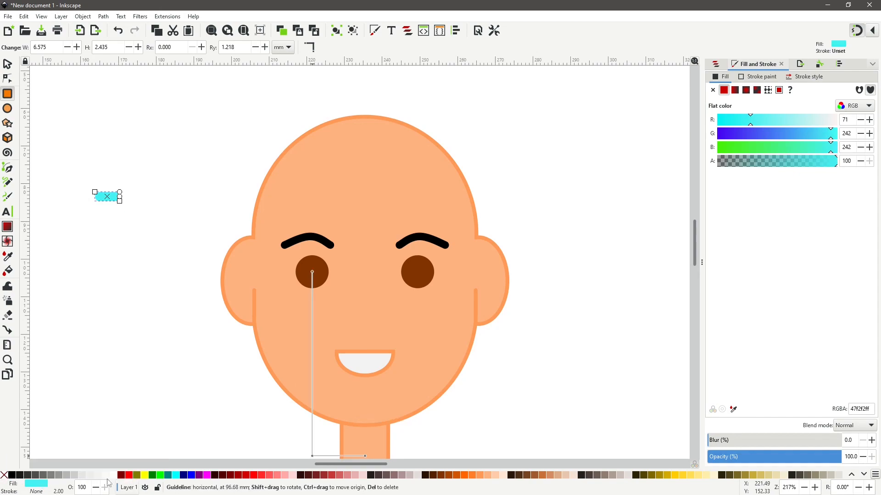
left_click(8, 257)
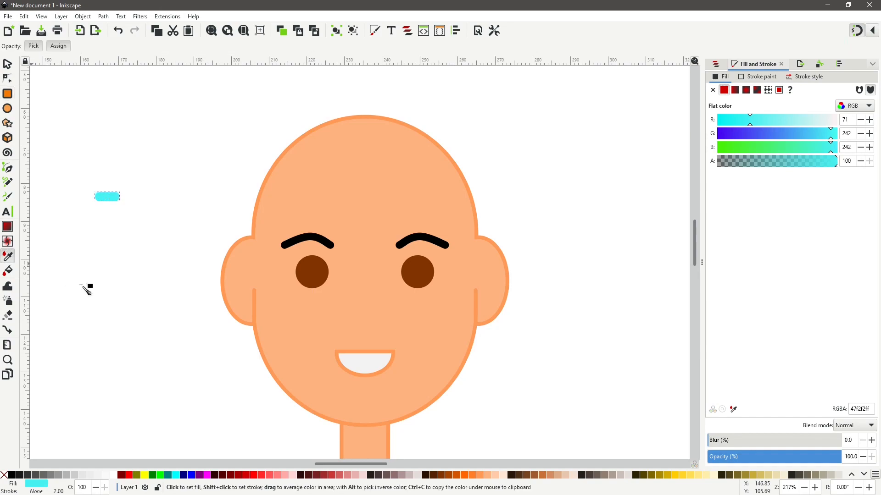
left_click(255, 305)
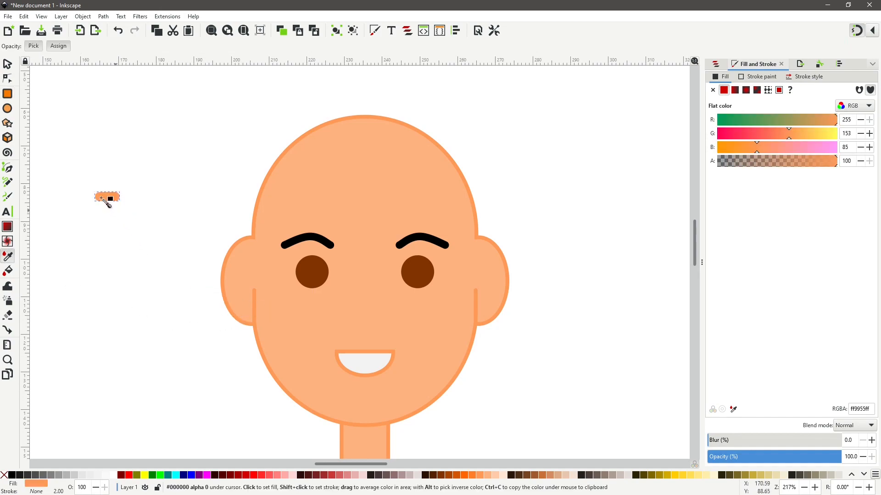
- Place the small orange rectangle as a nose between the eyes and mouth, enlarged to about 10 by 4 mm
left_click(7, 64)
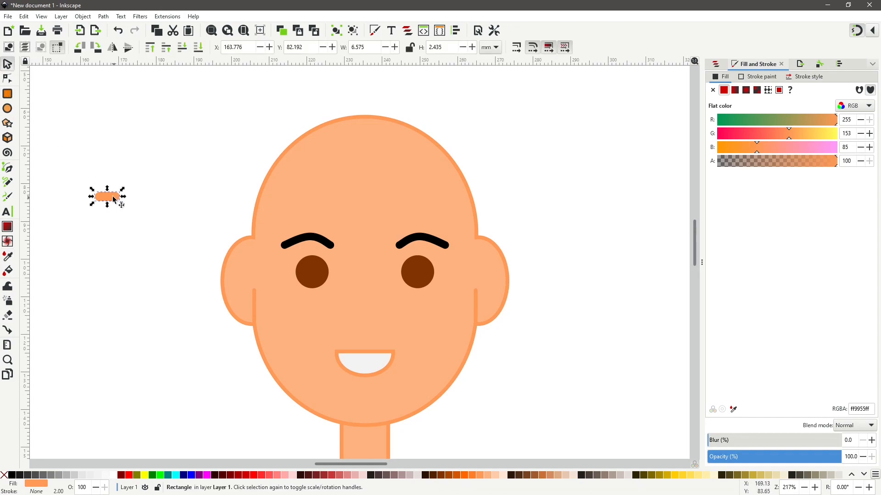
left_click_drag(114, 200, 393, 297)
left_click_drag(378, 308, 369, 314)
- Widen the mouth, move it up slightly, and centre it horizontally with the head shape
left_click(381, 123)
key("ctrl+shift+a")
left_click_drag(362, 359, 412, 351)
left_click(373, 159)
left_click(389, 353, "shift")
left_click(747, 133)
left_click(602, 237)
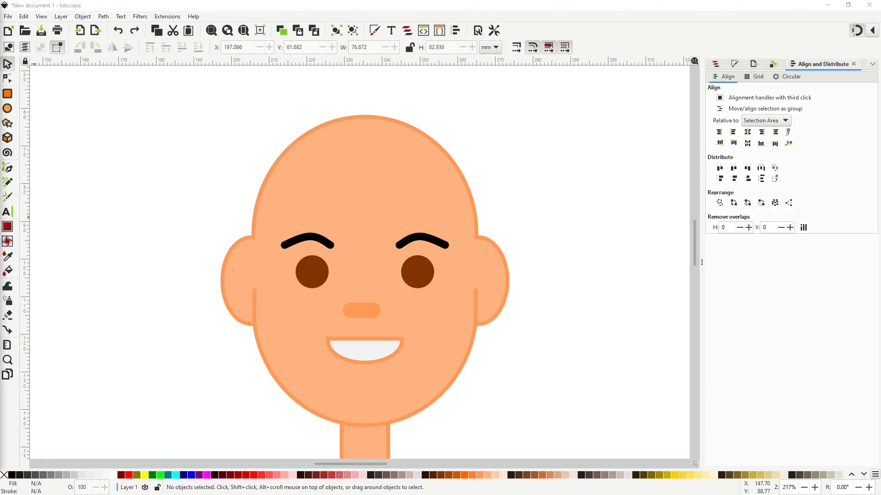
- Centre the nose horizontally with the head shape
left_click(362, 311)
left_click(450, 193, "shift")
left_click(747, 132)
left_click(572, 254)
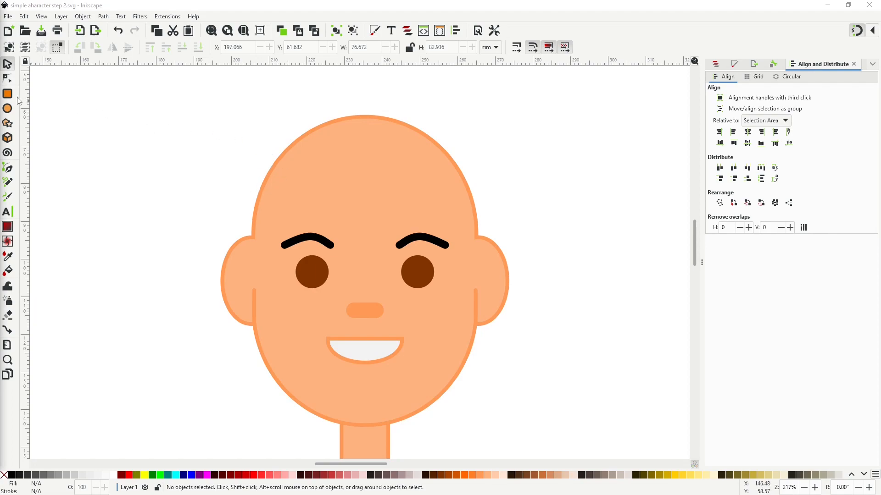
- Draw an orange rounded rectangle about 65 by 51 mm for the hair and position it over the upper head, down to the eyes
left_click(8, 108)
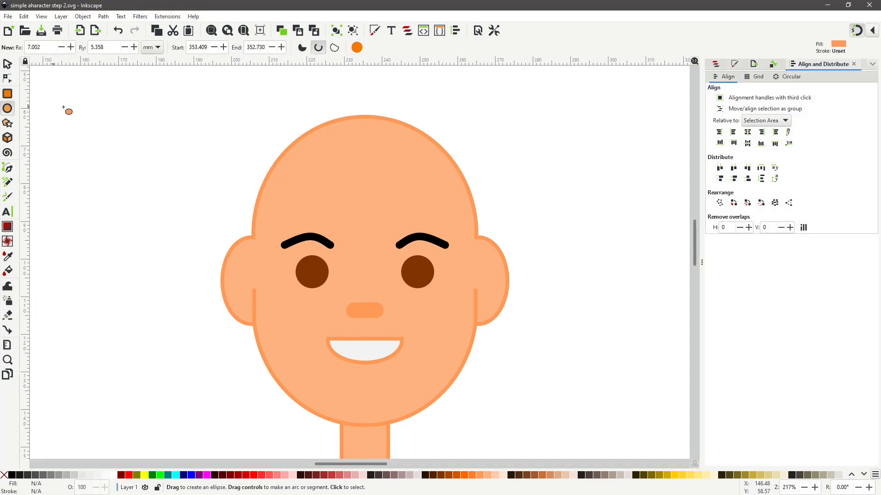
left_click(7, 94)
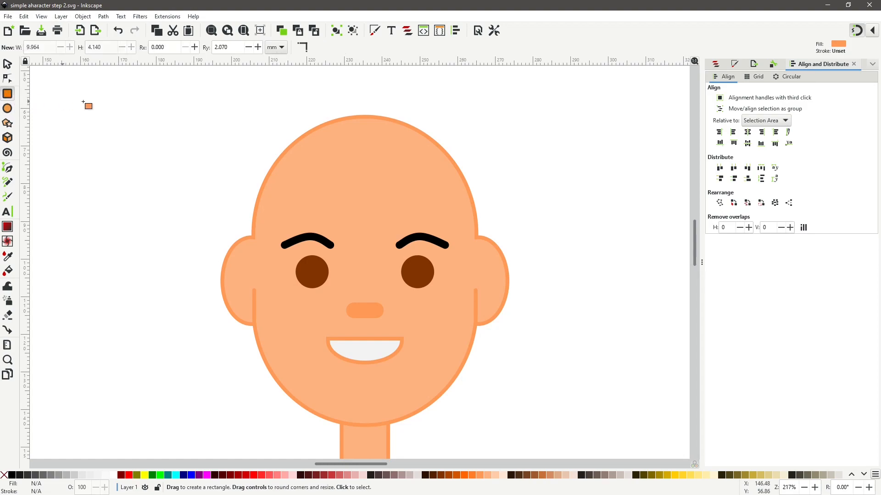
left_click_drag(96, 101, 236, 249)
left_click_drag(166, 175, 360, 202)
left_click_drag(429, 276, 536, 317)
mouse_move(399, 245)
left_mouse_down()
mouse_move(445, 243)
mouse_move(464, 255)
left_mouse_up()
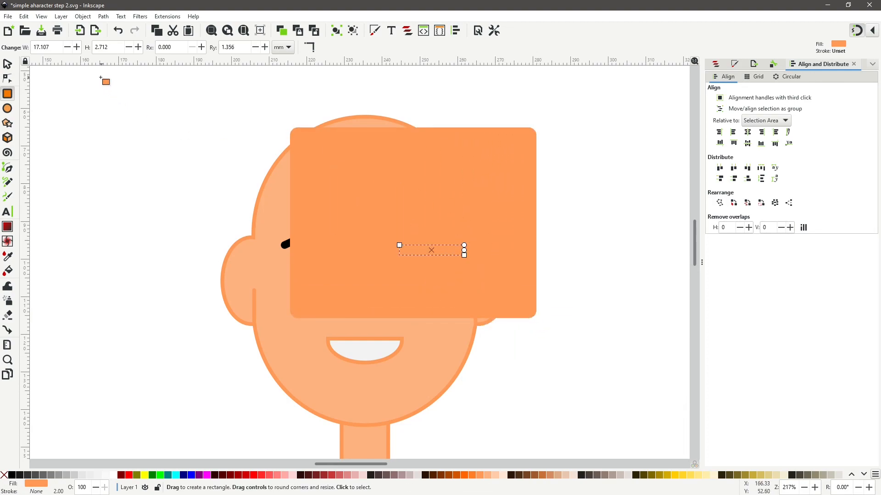
left_click(120, 32)
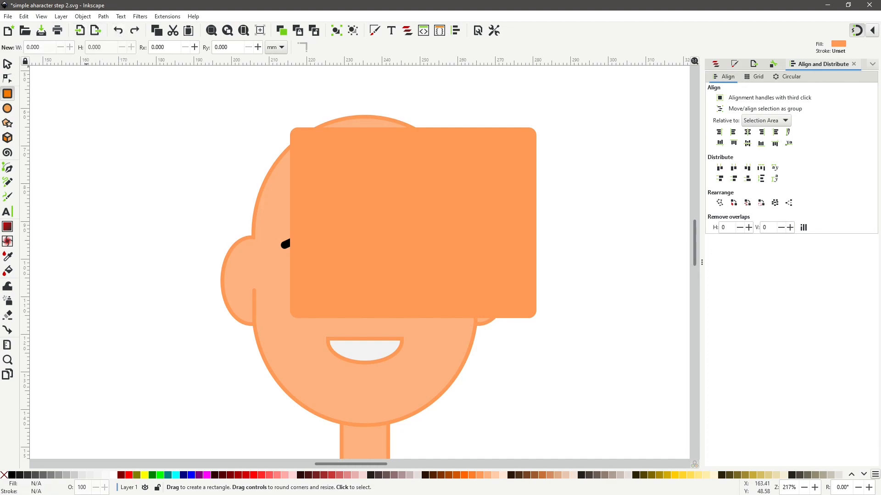
left_click(7, 64)
left_click_drag(421, 228, 373, 190)
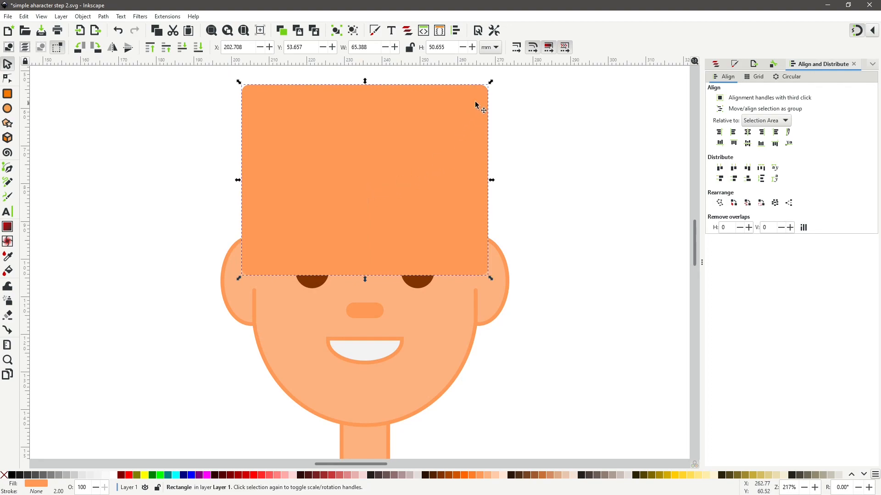
- Round the hair rectangle's corners to the maximum and lower it to the bottom, behind the head
left_click(7, 79)
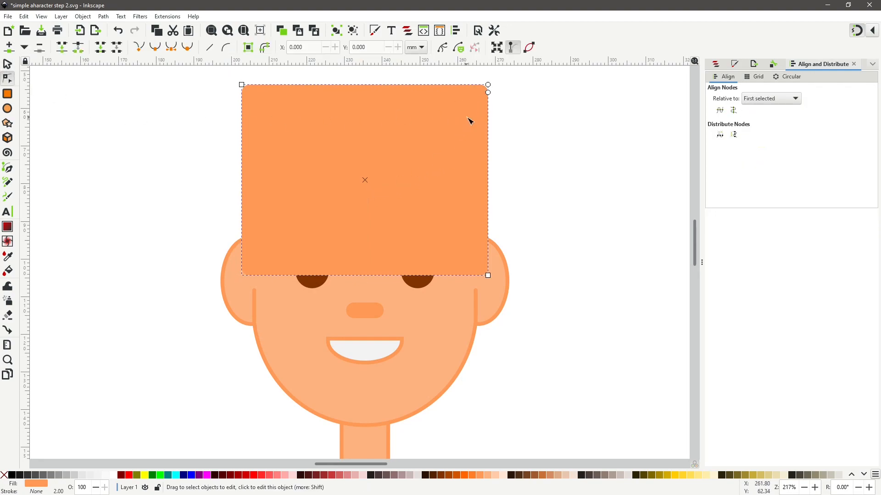
left_click_drag(489, 86, 509, 202)
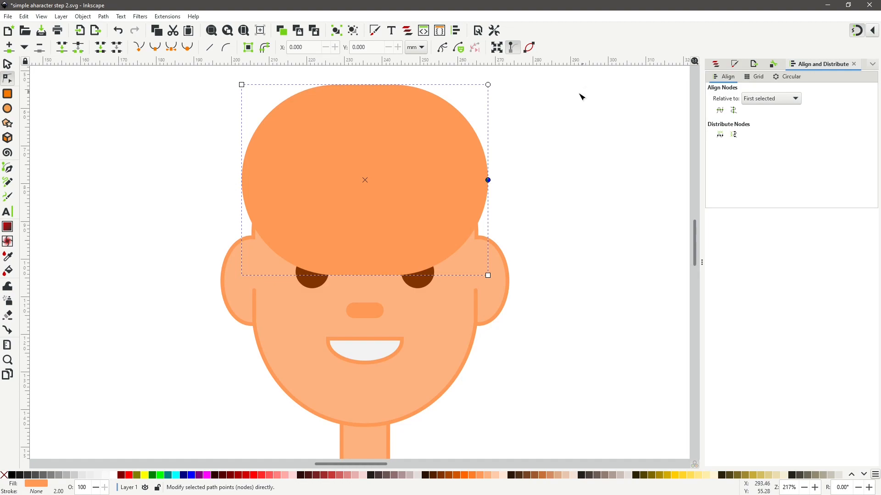
left_click(7, 64)
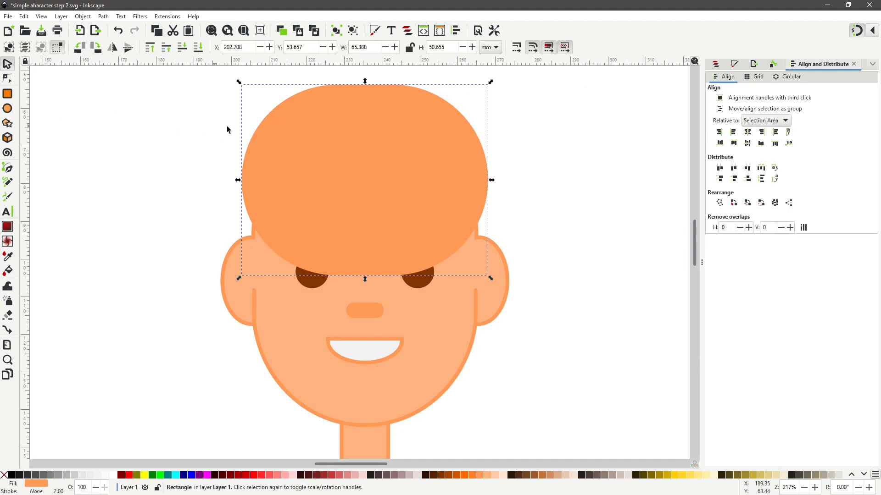
left_click(198, 47)
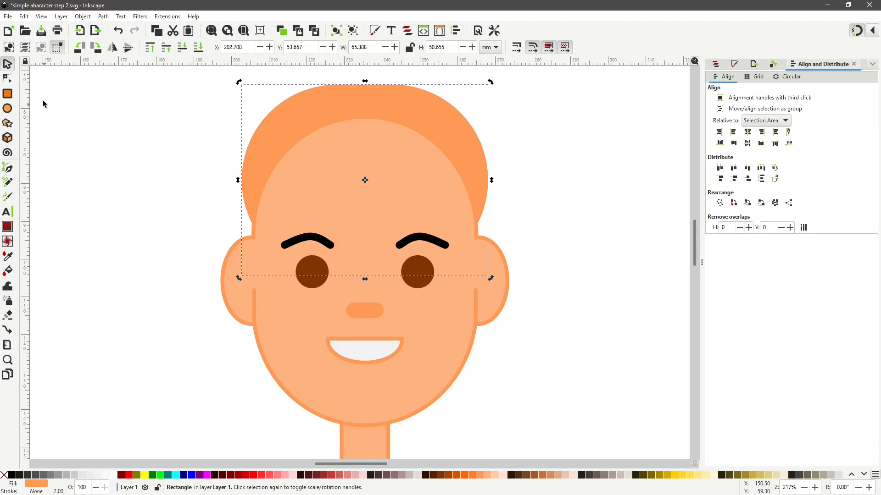
- Convert the rounded hair rectangle to a path with editable nodes
left_click(14, 80)
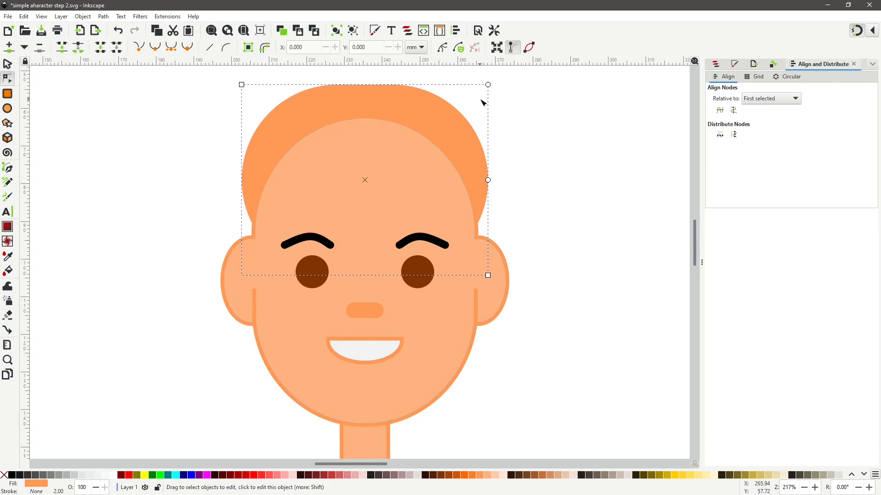
left_click(104, 17)
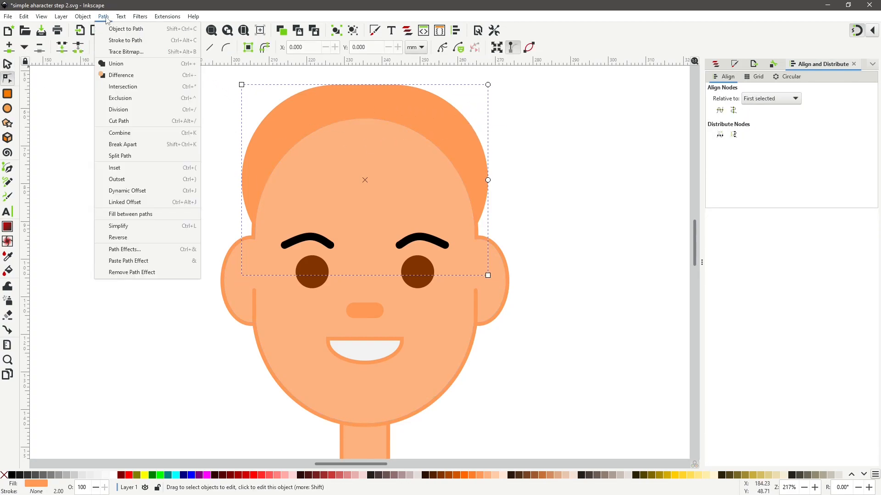
left_click(117, 30)
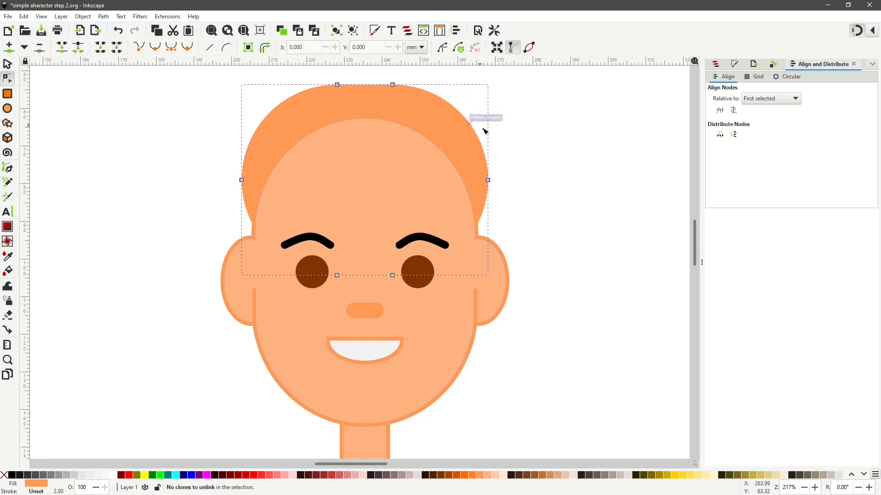
- Add nodes along the hair path's upper edge and move them to form a notch and raised tuft, making the tuft's nodes symmetric
left_click_drag(393, 85, 415, 92)
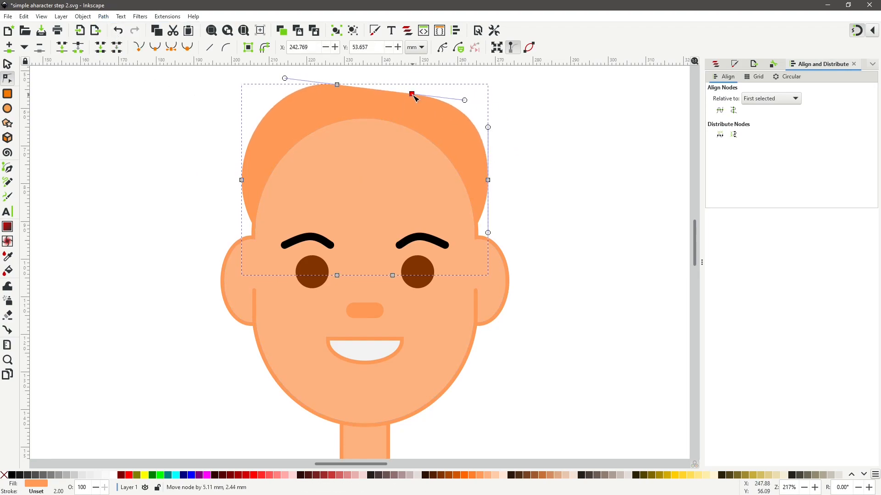
left_click_drag(414, 97, 340, 96)
double_click(360, 87)
double_click(459, 106)
left_click_drag(459, 107, 449, 111)
left_click_drag(435, 98, 411, 85)
double_click(403, 89)
double_click(404, 89)
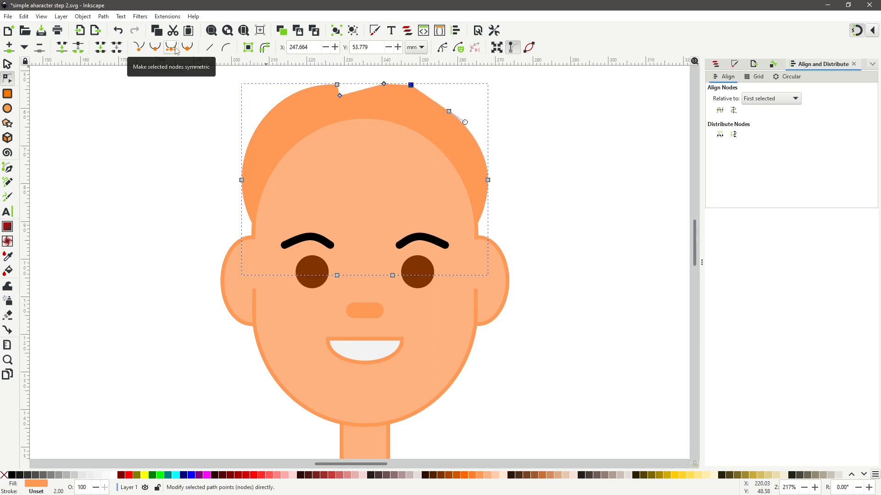
left_click(385, 83, "shift")
left_click(171, 48)
- Reshape the hair path's right side with a small notch and a wavy curve bulging outward above the ear
left_click(456, 117)
left_click_drag(466, 122, 427, 114)
left_click_drag(488, 180, 480, 177)
left_click_drag(441, 109, 446, 107)
left_click_drag(485, 146, 473, 146)
left_click_drag(503, 225, 487, 200)
left_click_drag(485, 176, 498, 189)
left_click_drag(498, 189, 463, 136)
left_click_drag(490, 197, 498, 239)
left_click_drag(494, 196, 484, 188)
left_click_drag(481, 161, 492, 191)
- Move the node on the hair path's left side slightly outward and down, to about X 202, Y 80.4 mm
left_click(242, 181)
left_click_drag(243, 183, 244, 190)
scroll(245, 191, "down", 15)
left_click_drag(334, 366, 285, 84)
left_click_drag(317, 122, 373, 429)
left_click_drag(341, 393, 301, 148)
scroll(269, 285, "down", 1)
scroll(270, 285, "right", 1)
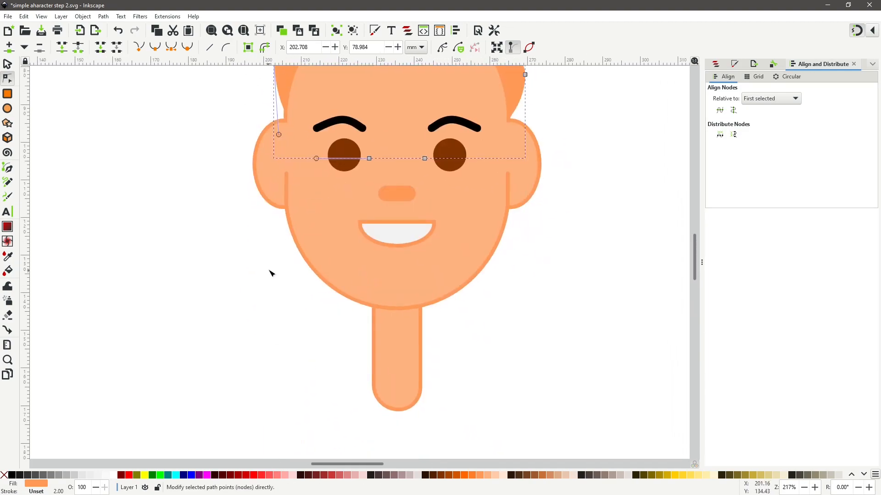
scroll(256, 344, "up", 7)
left_click_drag(276, 184, 273, 190)
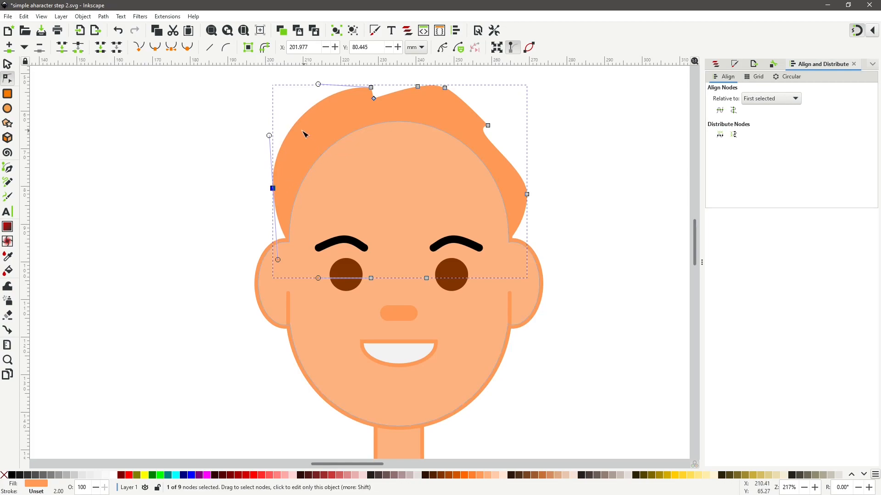
- Draw an orange ellipse about 51 by 26 mm for the fringe and position it over the forehead
left_click(7, 109)
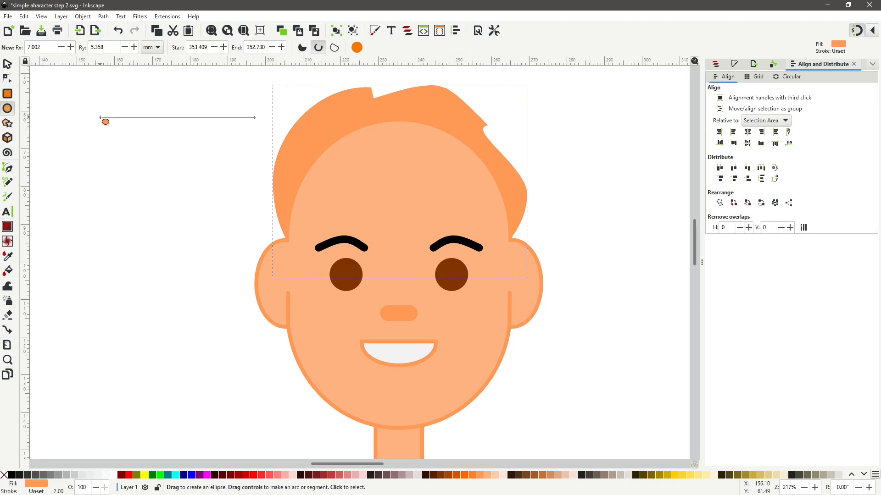
left_click_drag(101, 118, 291, 210)
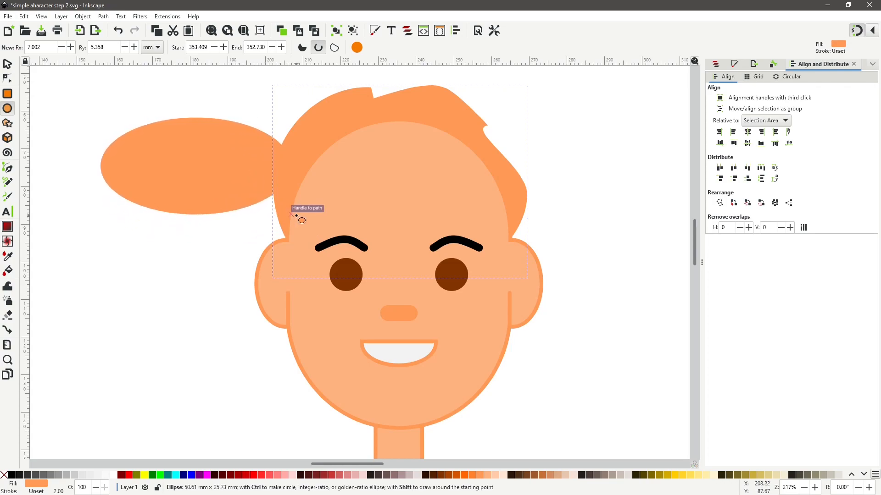
left_click_drag(197, 167, 391, 163)
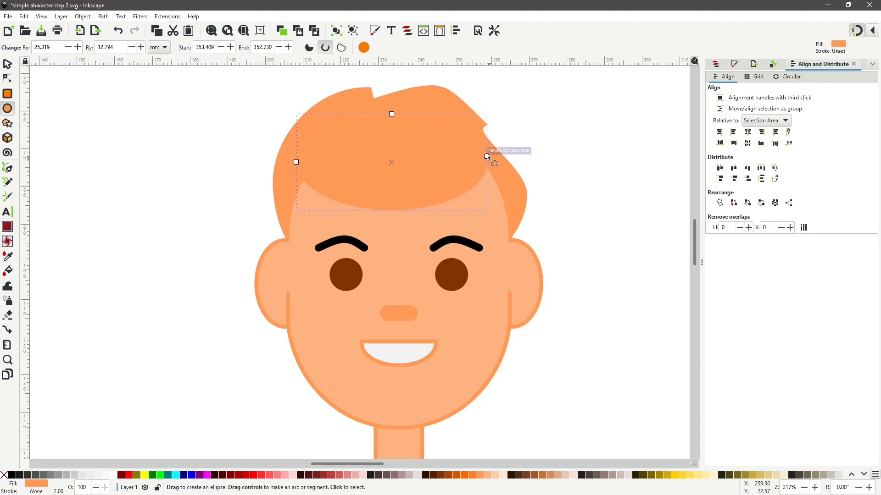
- Convert the fringe ellipse to a path with editable nodes and deselect it
left_click(11, 80)
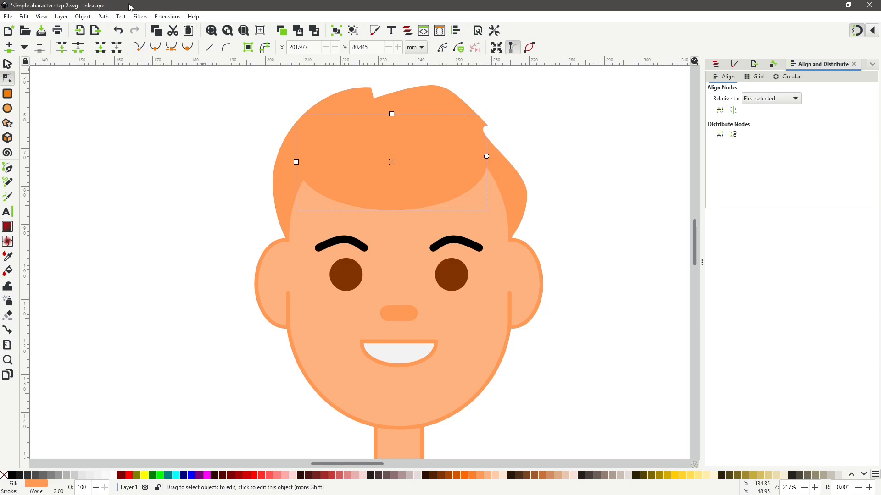
left_click(104, 16)
left_click(110, 28)
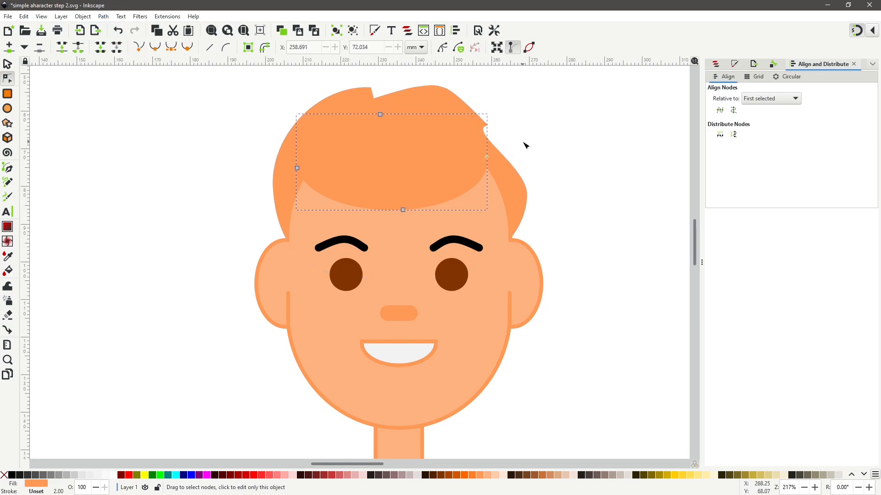
left_click(564, 158)
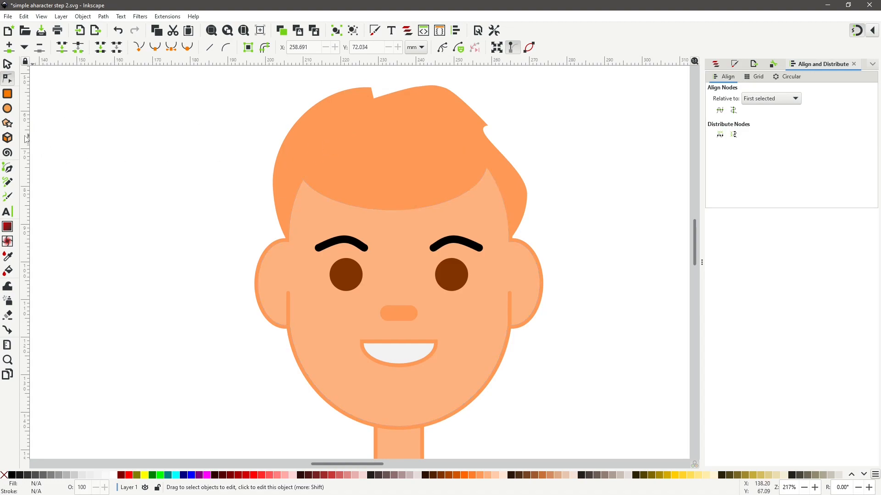
- Fill the fringe and the hair shape behind the head with brown #A05A2C
scroll(203, 349, "down", 4)
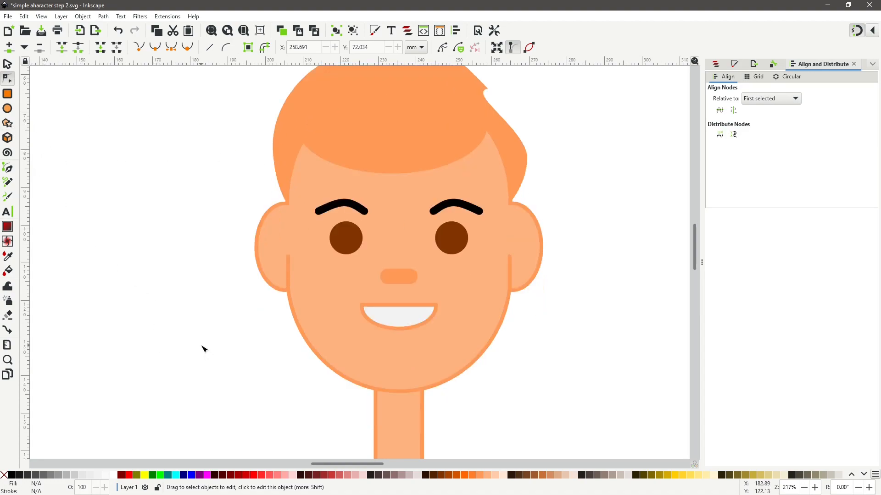
scroll(202, 343, "up", 2)
left_click(7, 64)
left_click(376, 120)
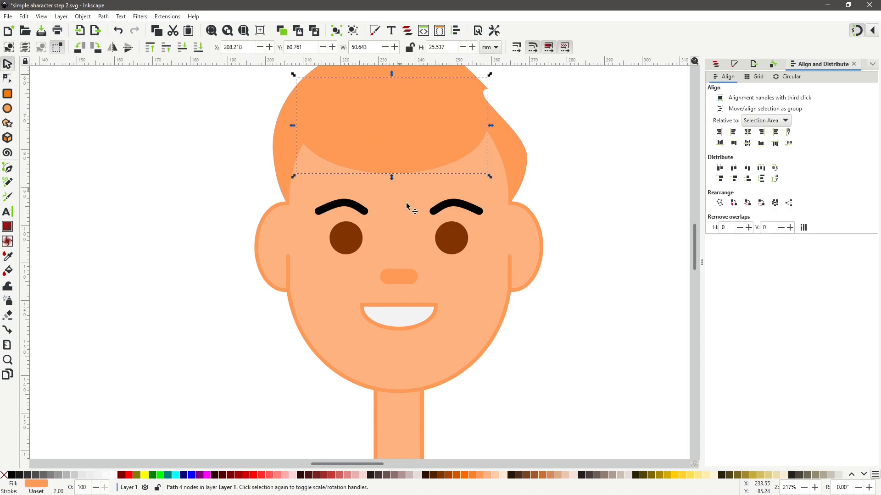
left_click(451, 477)
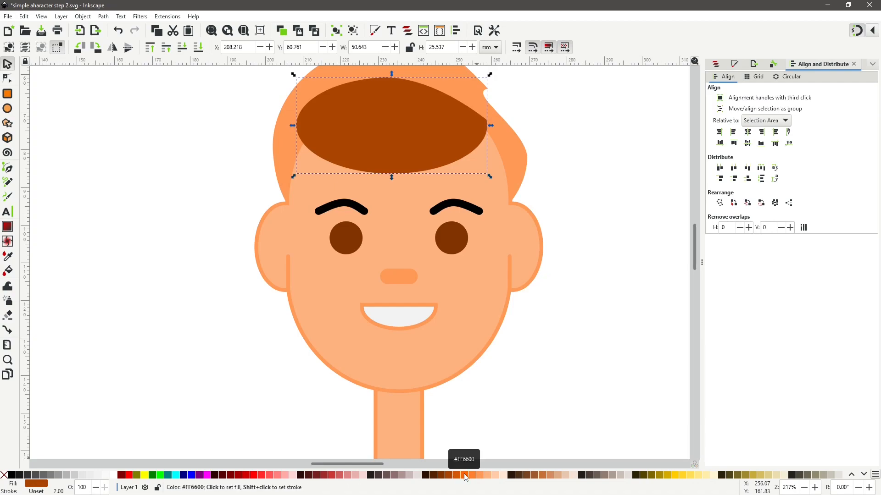
left_click(535, 477)
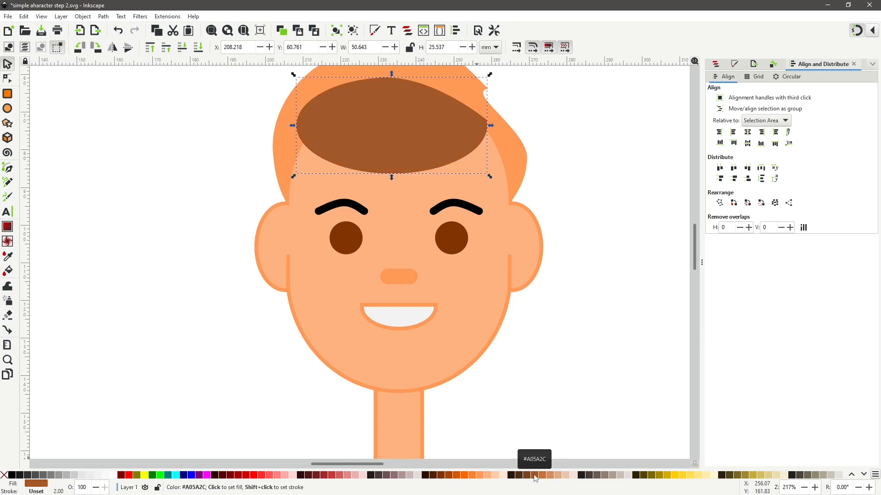
left_click(281, 152)
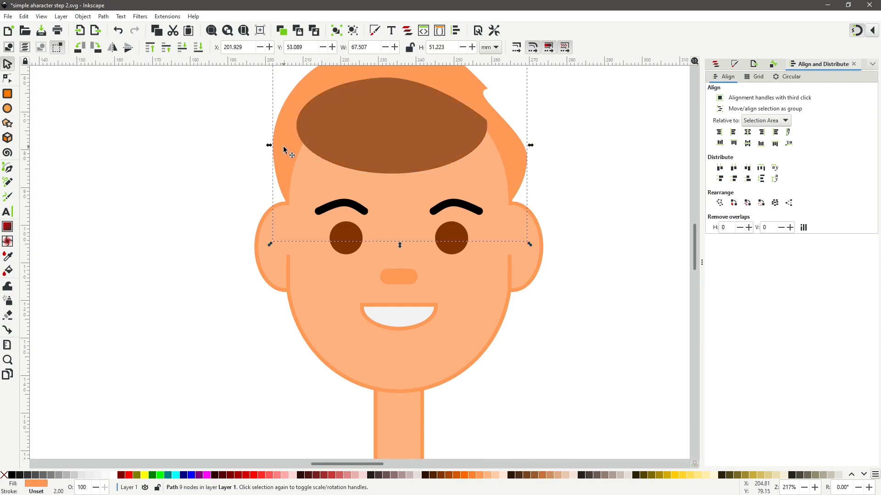
left_click(536, 477)
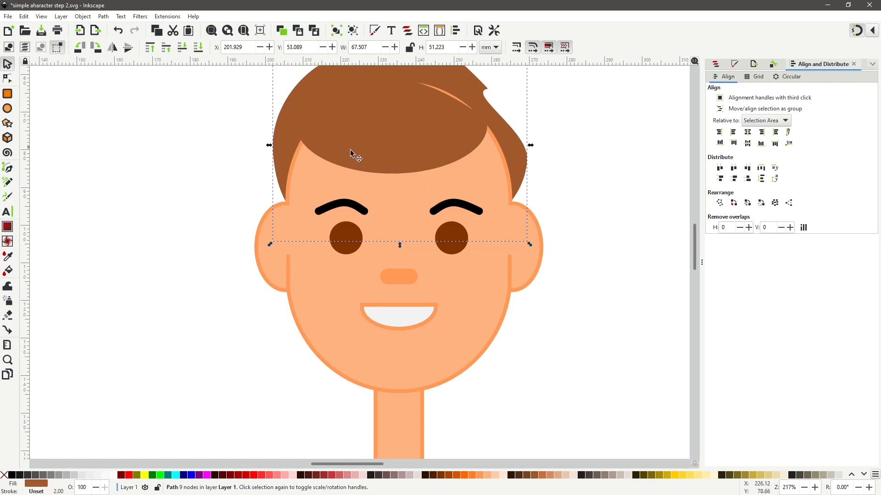
- Enlarge the fringe to about 56.6 by 28.3 mm and position it across the forehead to join the hair behind
left_click_drag(359, 123, 365, 125)
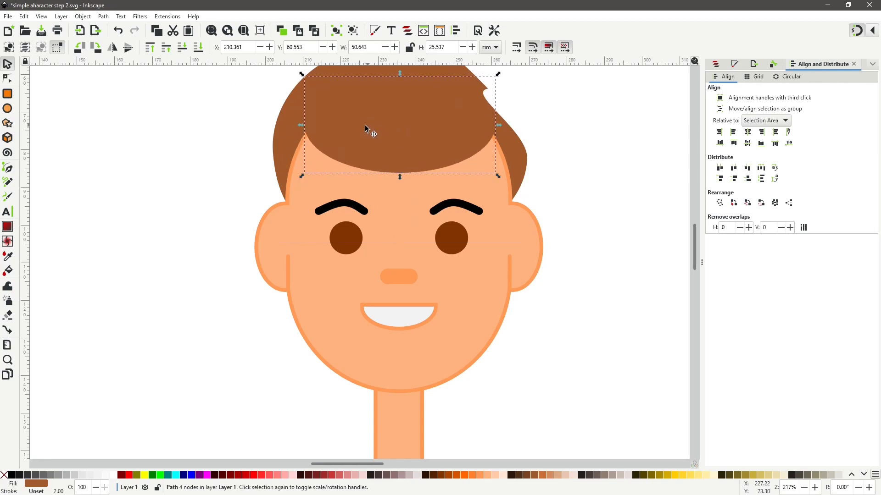
left_click_drag(302, 176, 278, 187)
left_click_drag(379, 148, 386, 146)
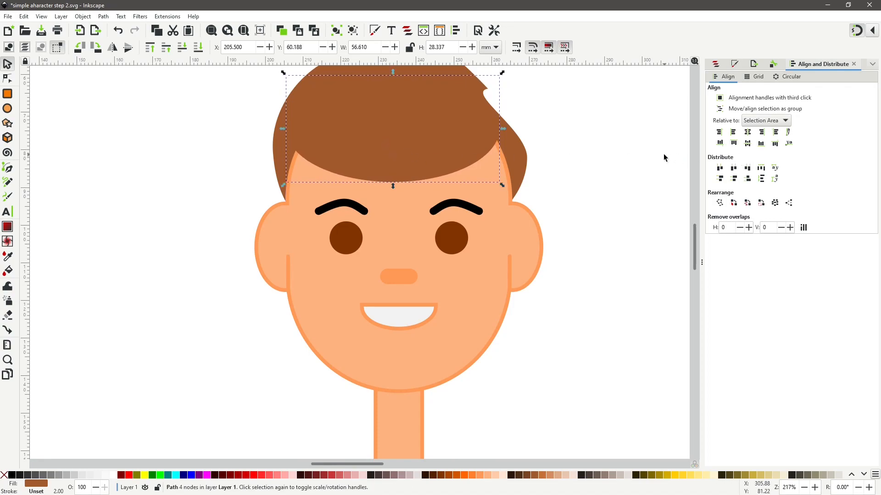
left_click(604, 191)
scroll(601, 191, "down", 1, "ctrl")
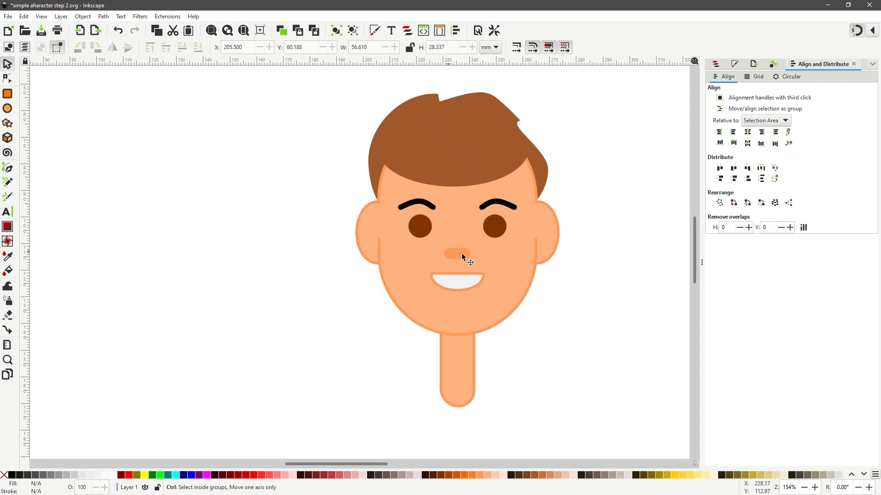
mouse_move(361, 271)
left_mouse_down()
mouse_move(480, 262)
mouse_move(206, 281)
mouse_move(265, 269)
left_mouse_up()
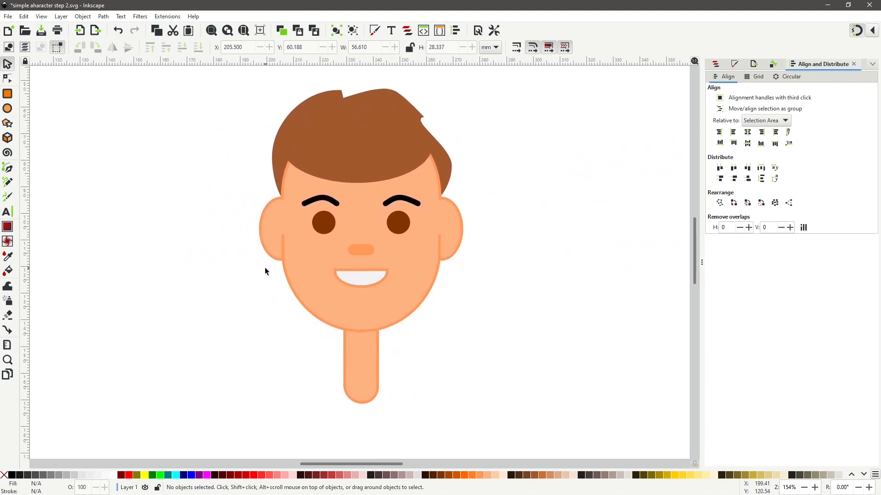